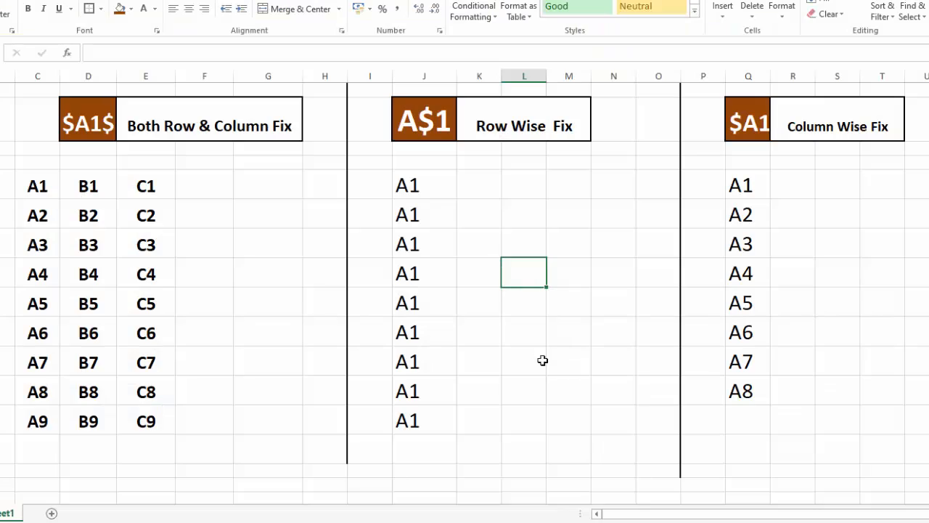
Examine the source value in C5 and the reference formulas in J5 and Q5.
left_click(578, 409)
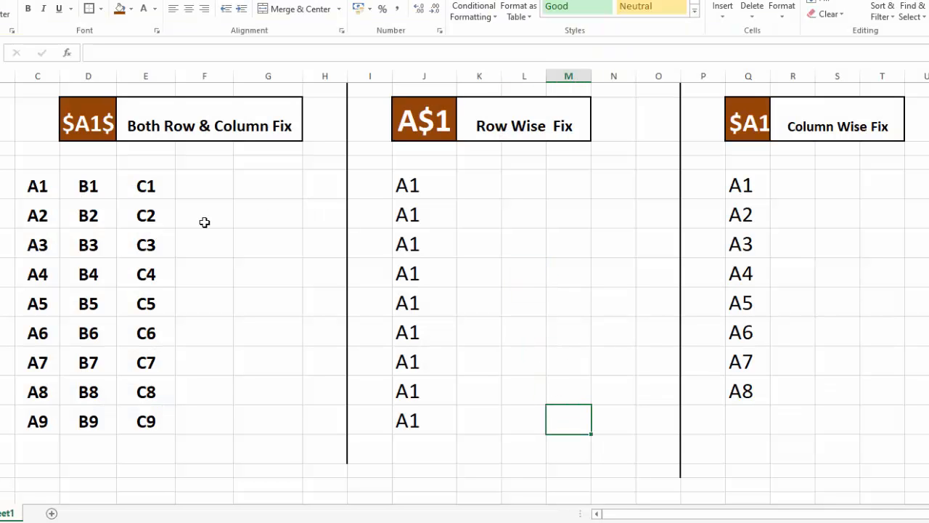
left_click(33, 189)
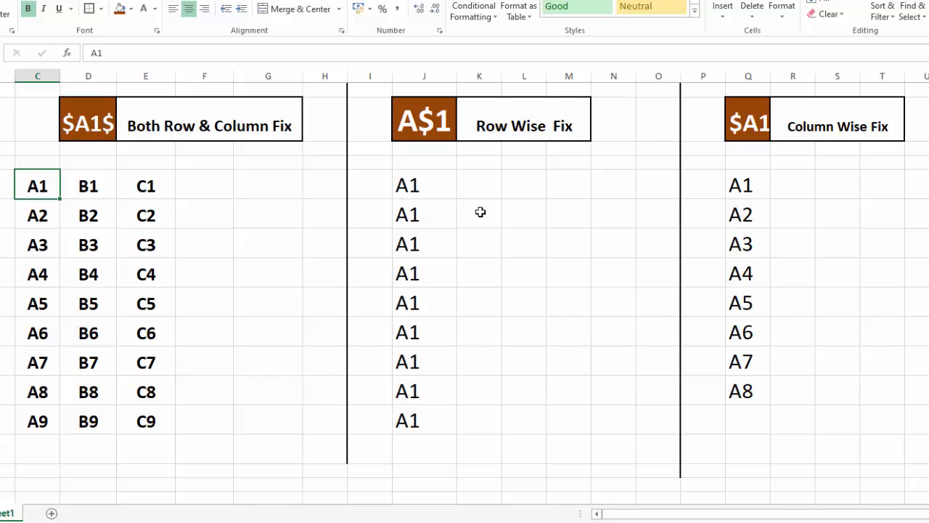
left_click(426, 183)
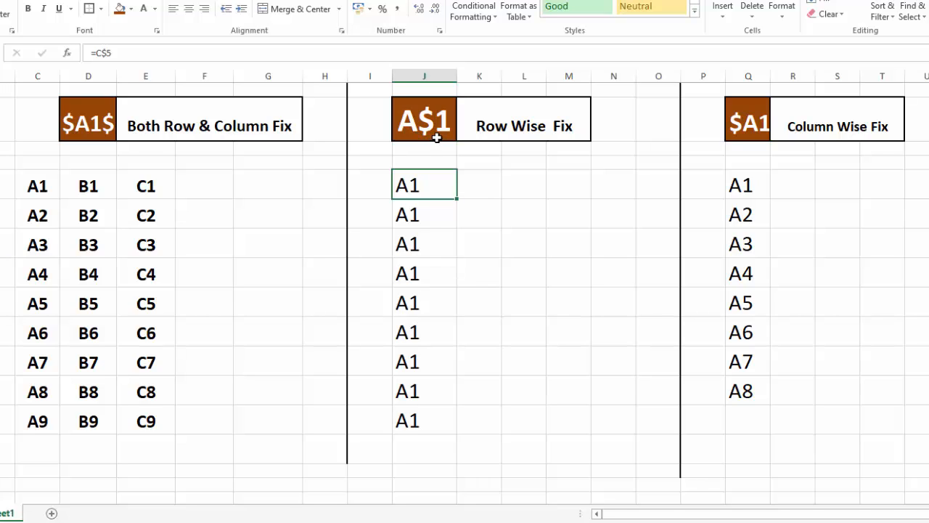
left_click(745, 184)
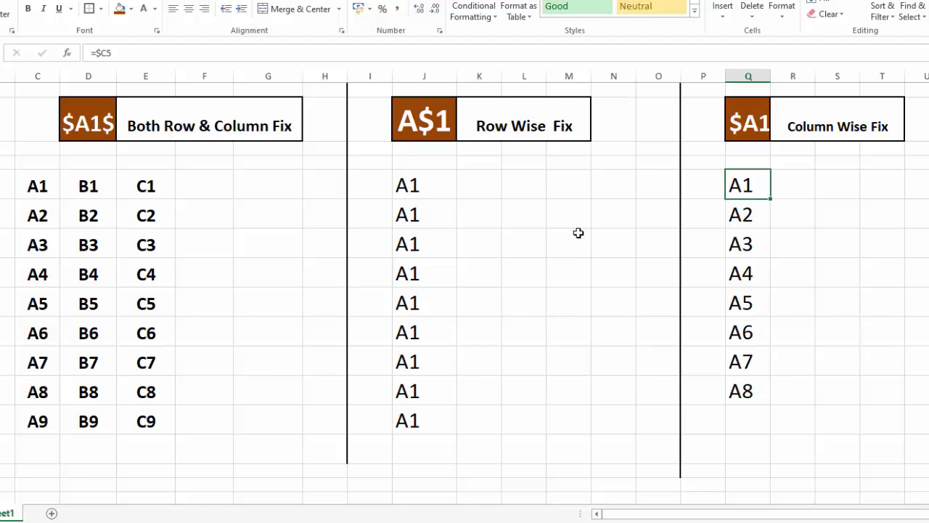
left_click(205, 190)
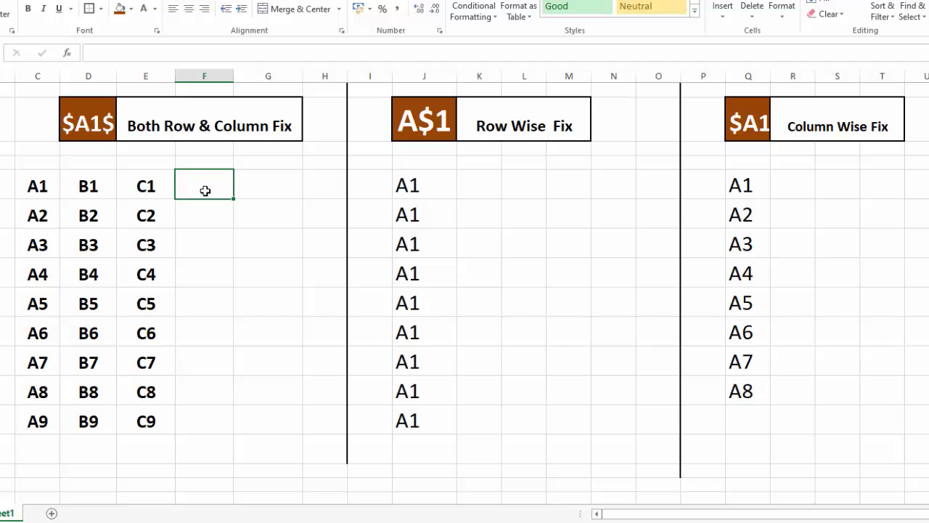
type("=")
left_click(49, 178)
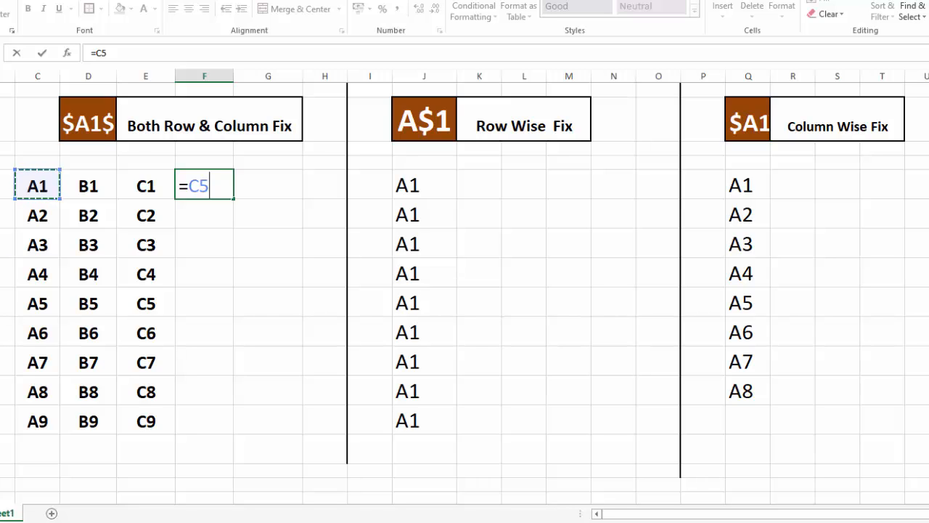
key("F4")
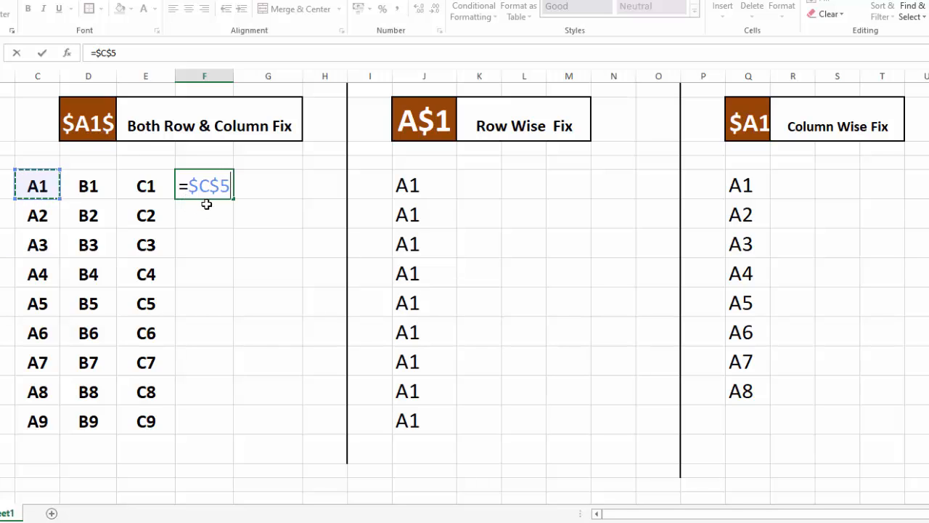
key("Escape")
type("=")
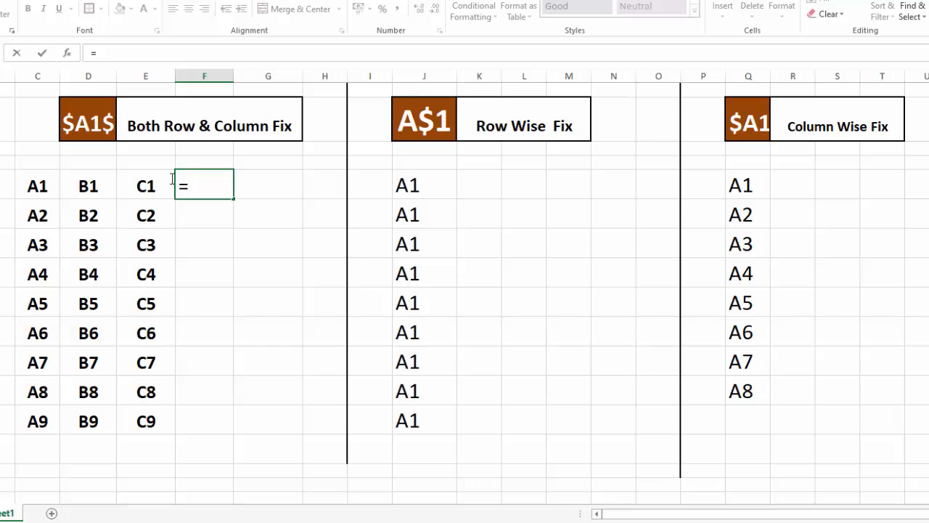
left_click(46, 181)
key("Escape")
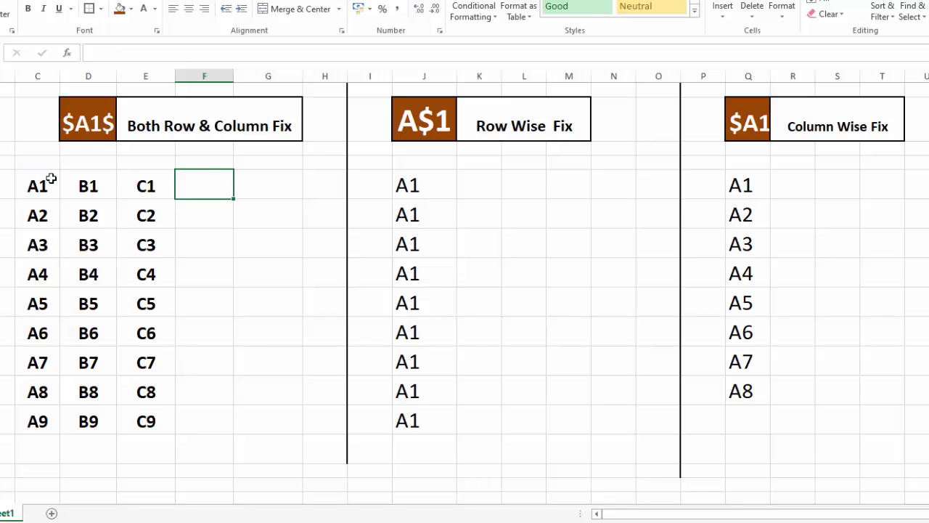
Correct the reference label beside the "Both Row & Column Fix" heading to $A$1.
left_click(100, 109)
double_click(108, 124)
key("BackSpace")
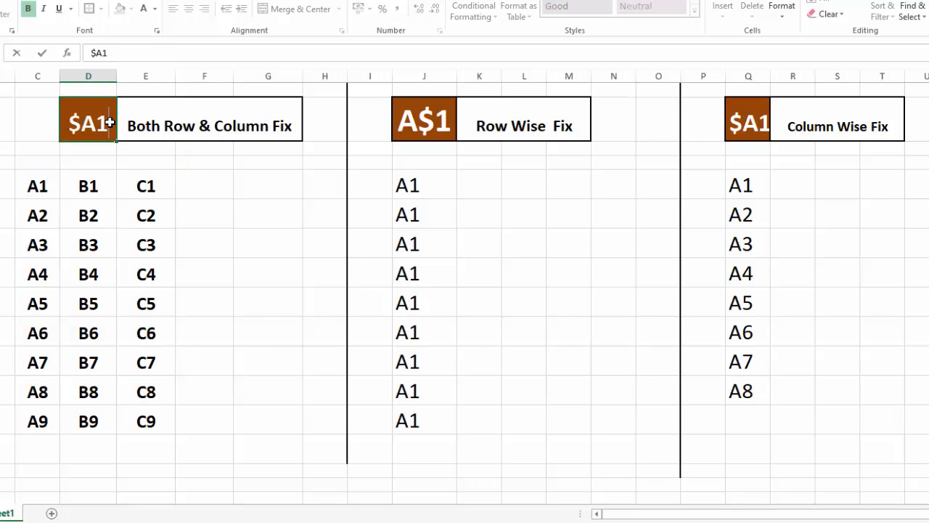
key("Left")
type("$")
left_click(195, 184)
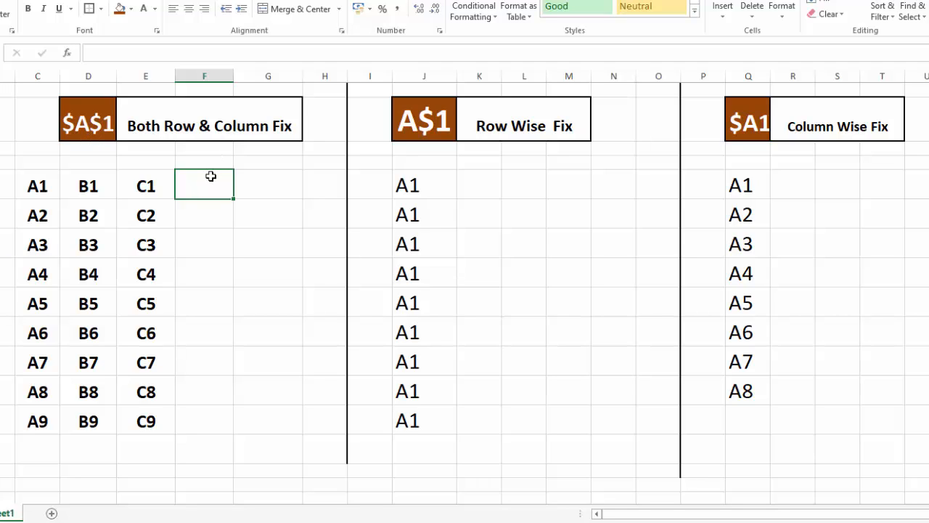
Enter the fully absolute formula =$C$5 in F5 and fill it down through F13.
type("=")
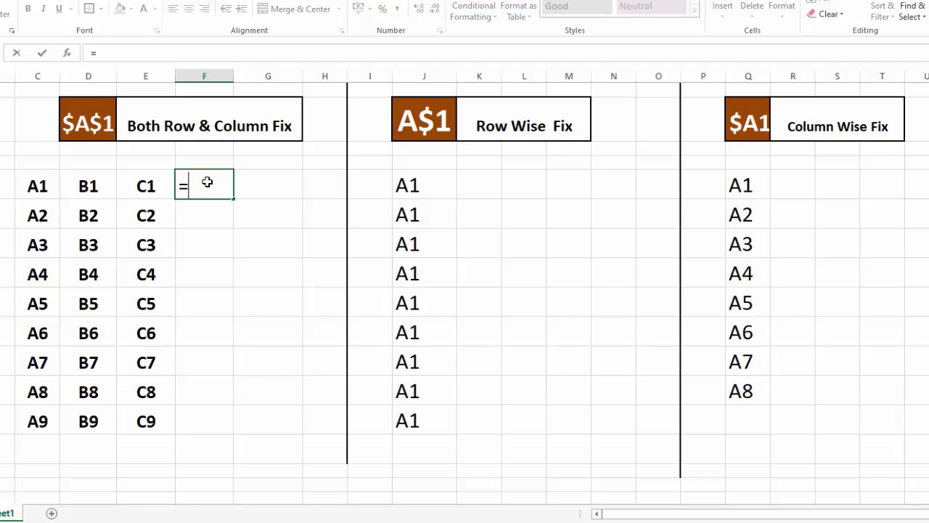
left_click(45, 186)
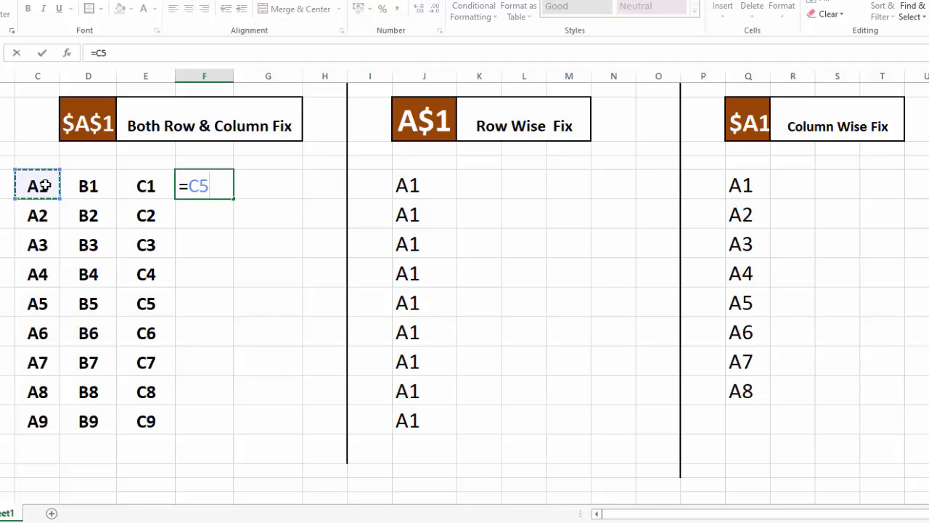
key("F4")
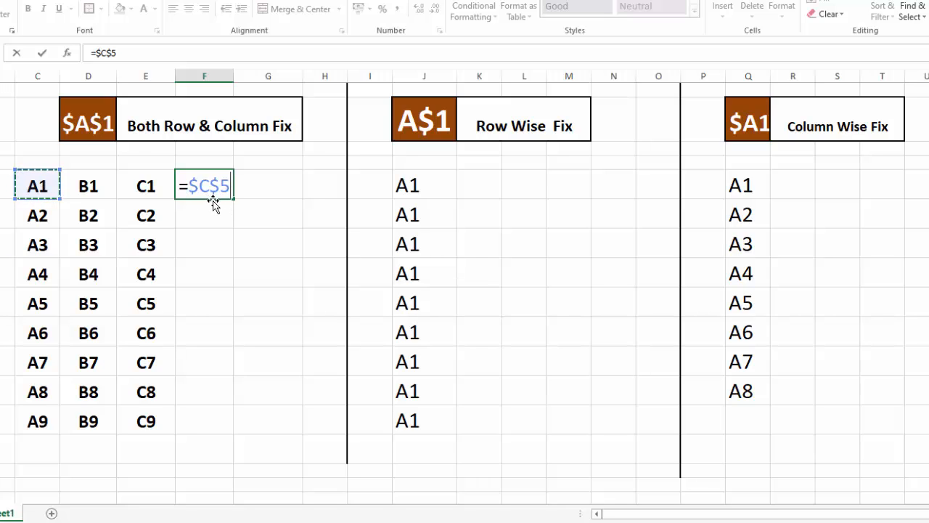
key("Return")
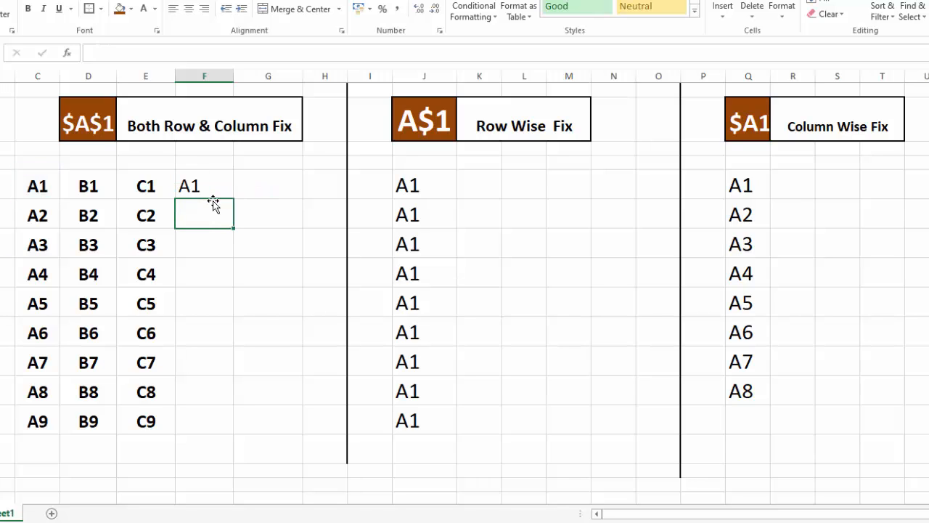
left_click(213, 189)
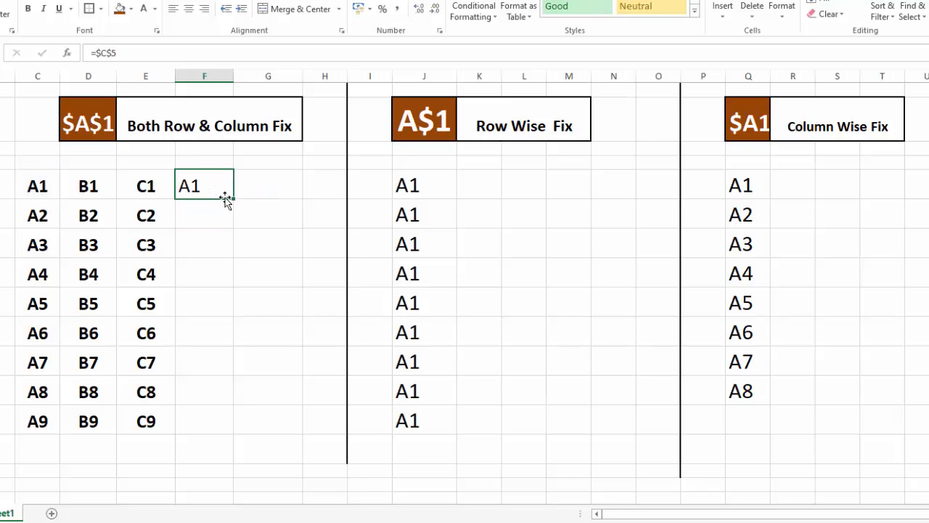
left_click_drag(231, 201, 214, 424)
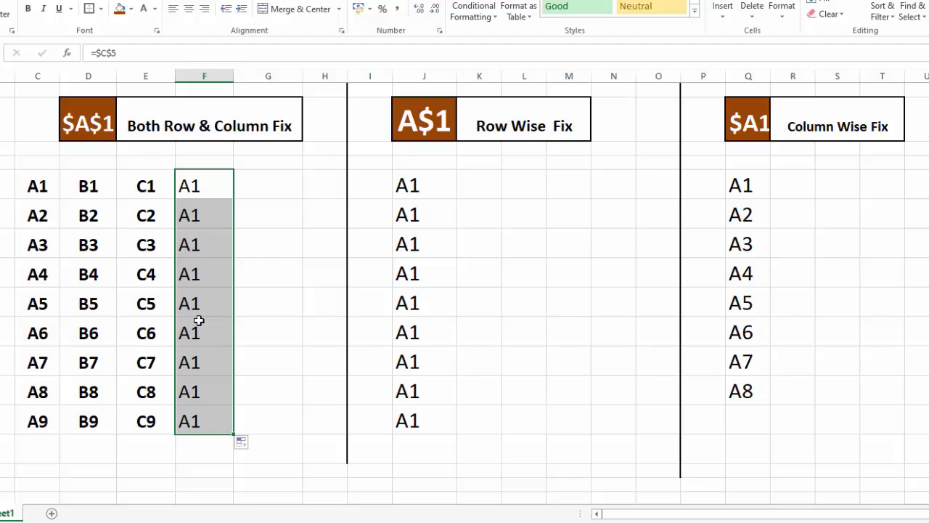
Inspect the copied formulas in F5, F7 and F8 against the source cell C5.
left_click(37, 186)
left_click(198, 185)
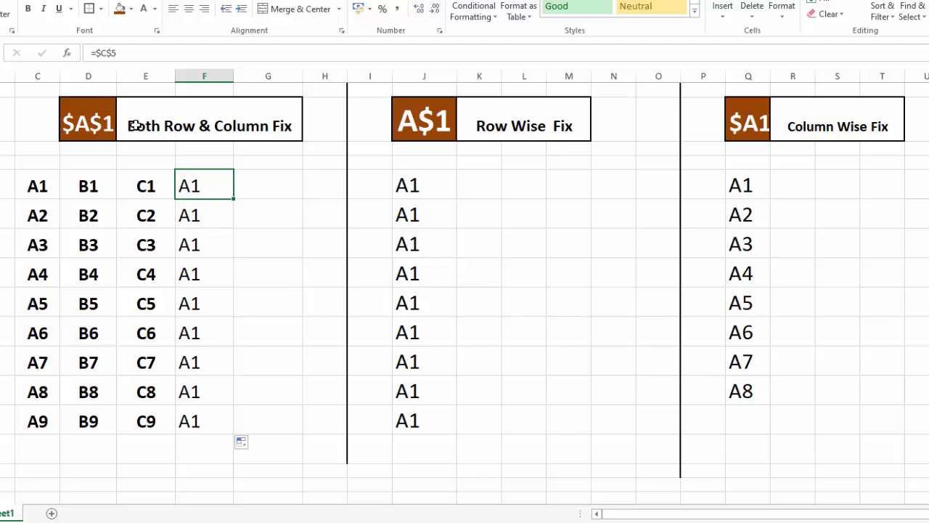
left_click(188, 244)
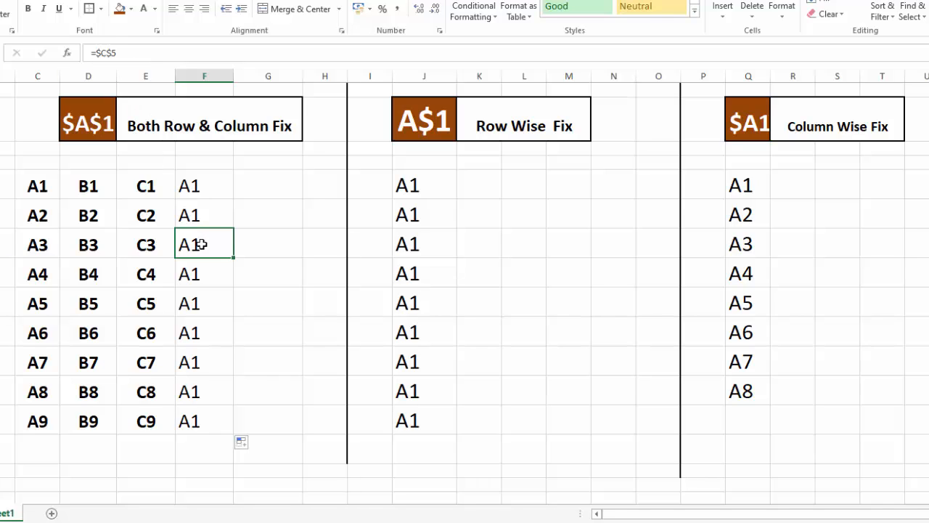
double_click(198, 274)
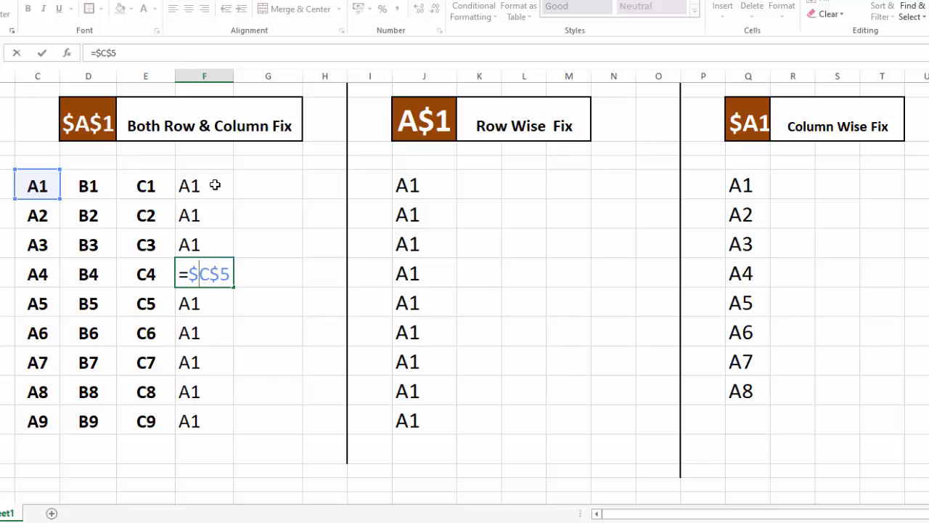
key("Tab")
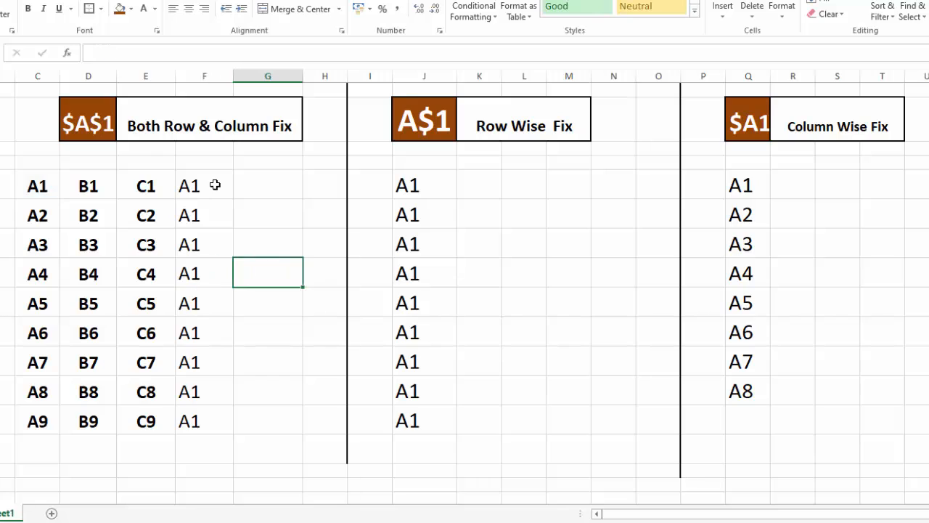
Fill the F5 formula across to H5 and inspect the copied reference in H5.
left_click(213, 185)
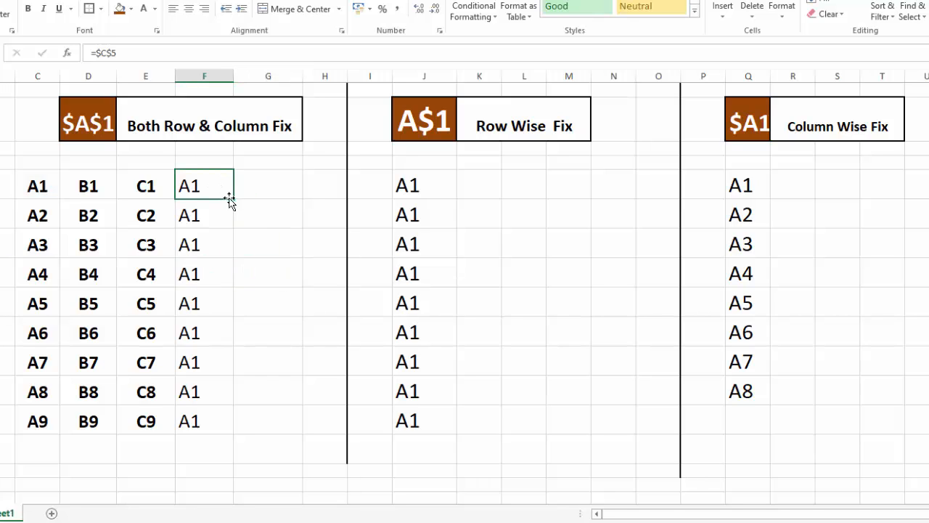
left_click_drag(234, 199, 330, 196)
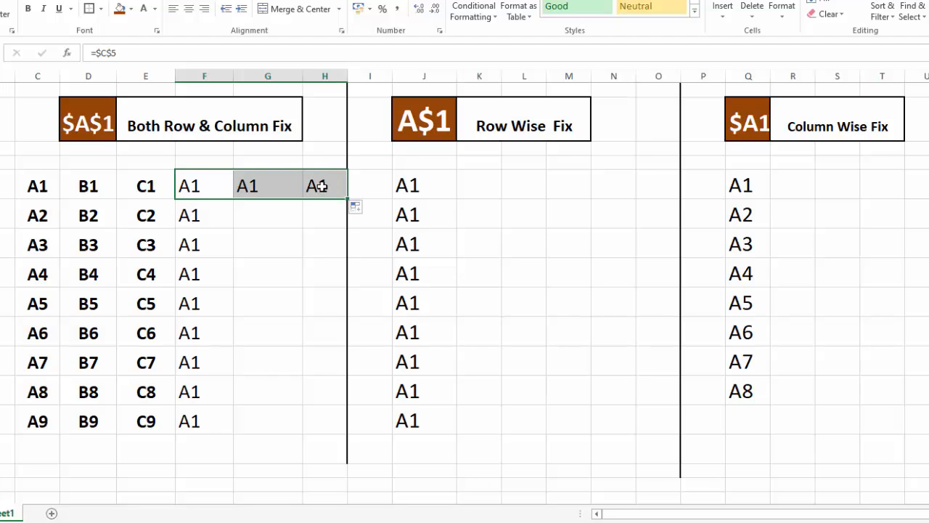
double_click(319, 187)
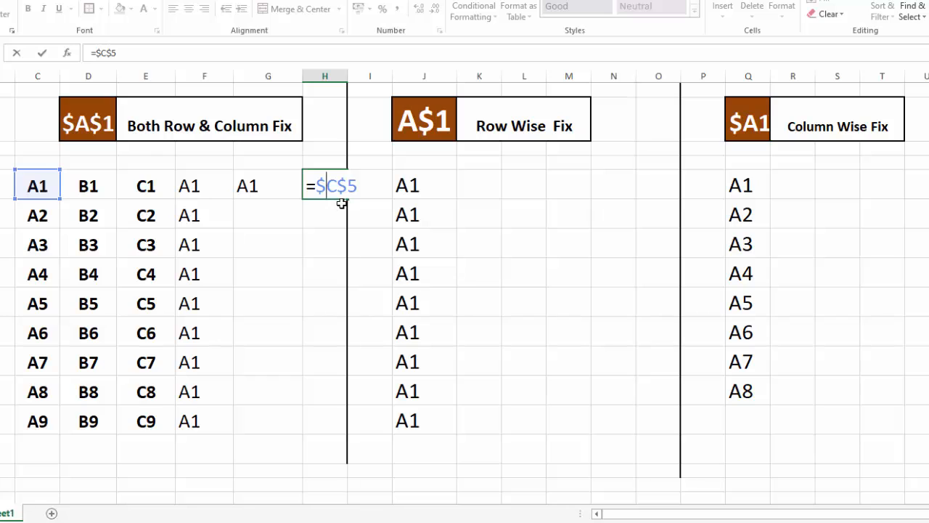
key("Tab")
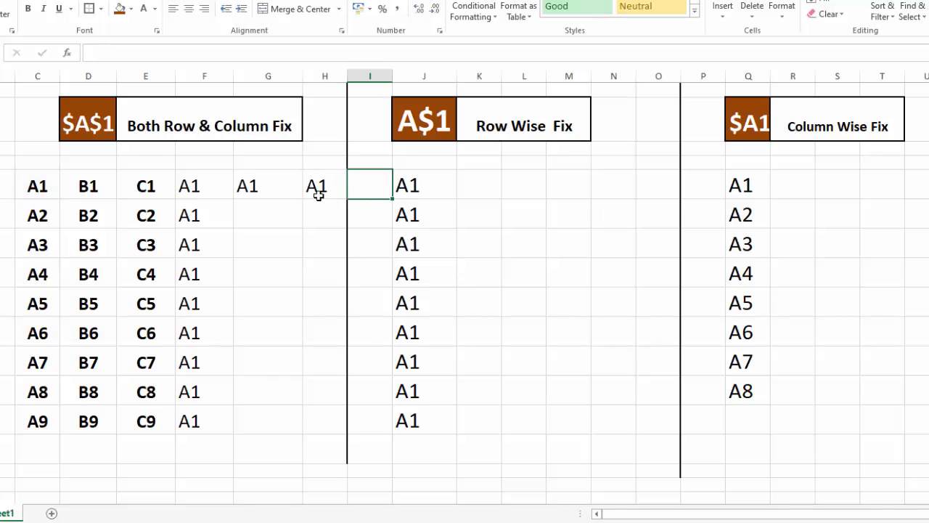
Clear the formulas from F5:F13 and from J5:J13 under the Row Wise Fix heading.
left_click(209, 183)
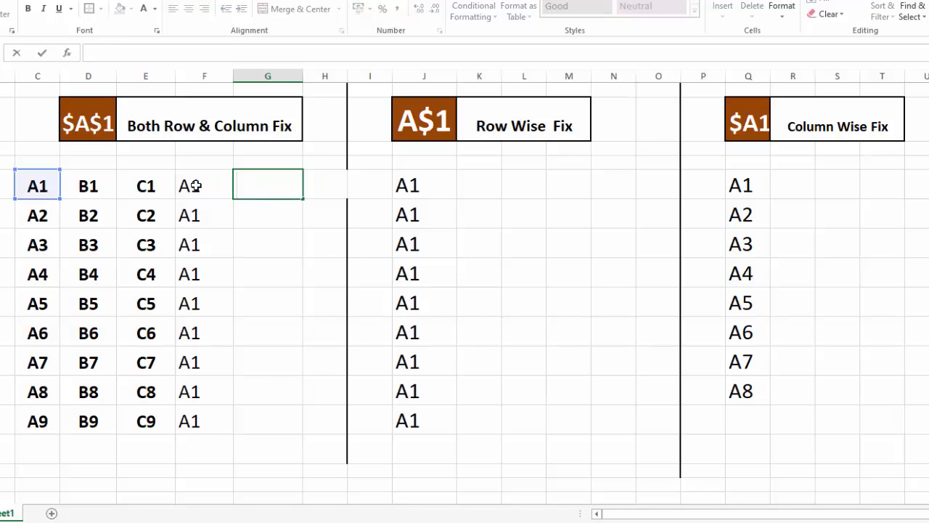
left_click_drag(196, 186, 206, 417)
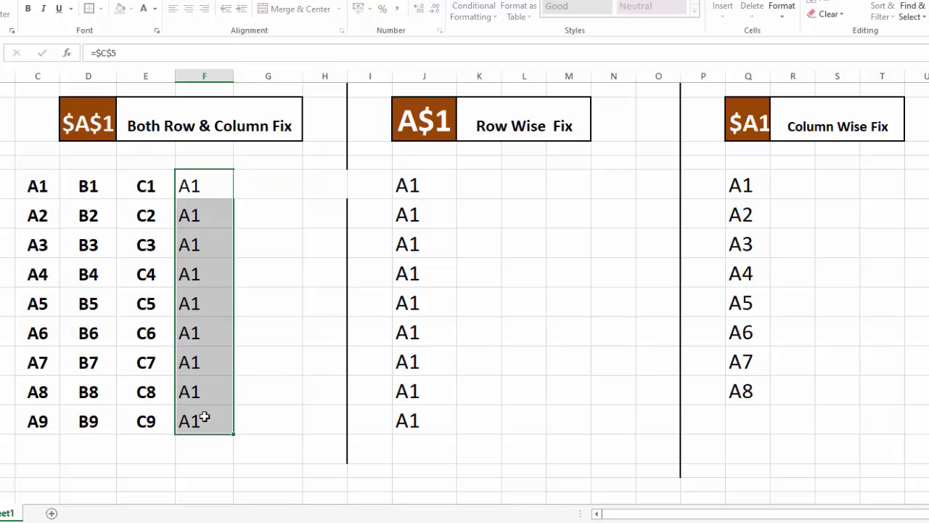
left_click(842, 16)
left_click(842, 66)
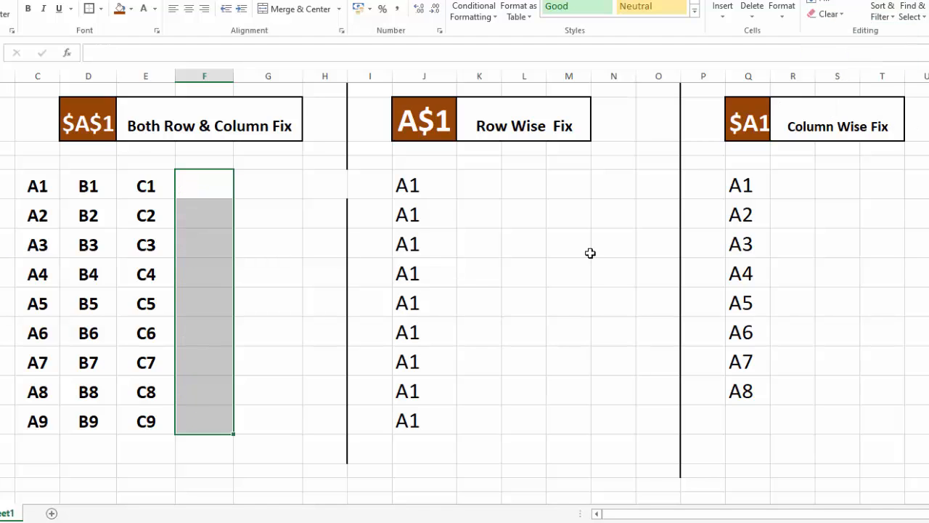
left_click(482, 191)
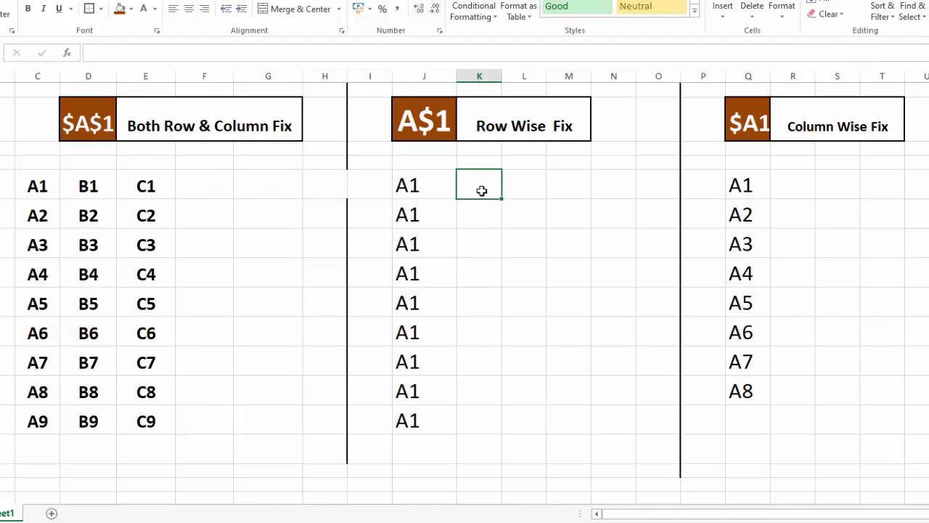
left_click(842, 65)
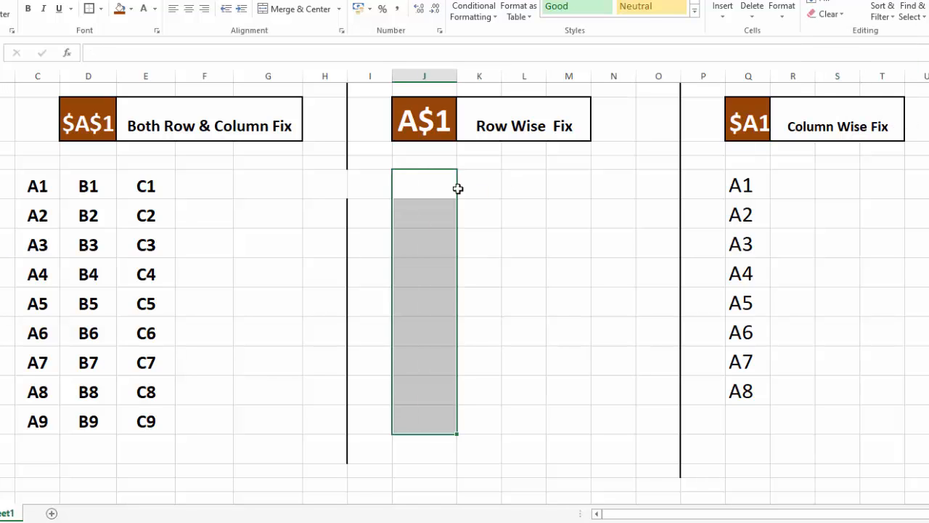
Enter the row-fixed formula =C$5 in J5 and fill it down through J14.
left_click(437, 185)
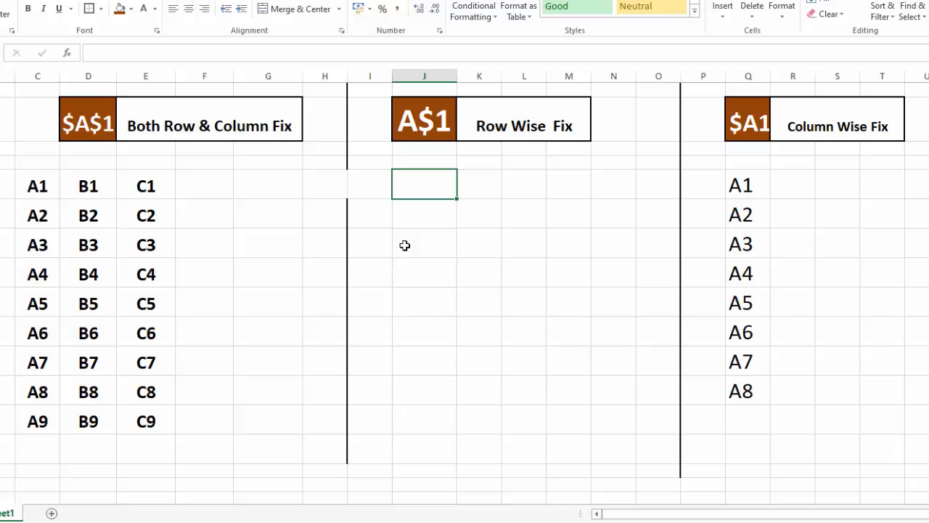
type("=")
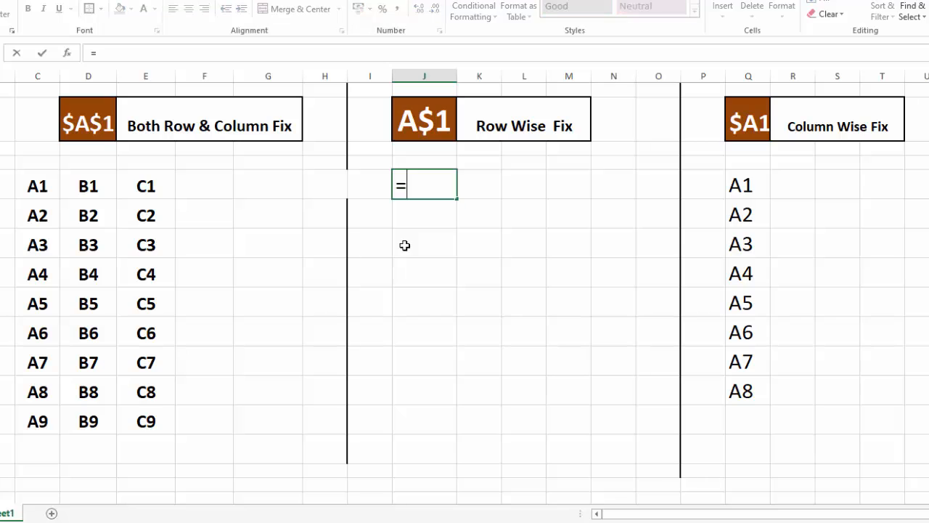
left_click(43, 185)
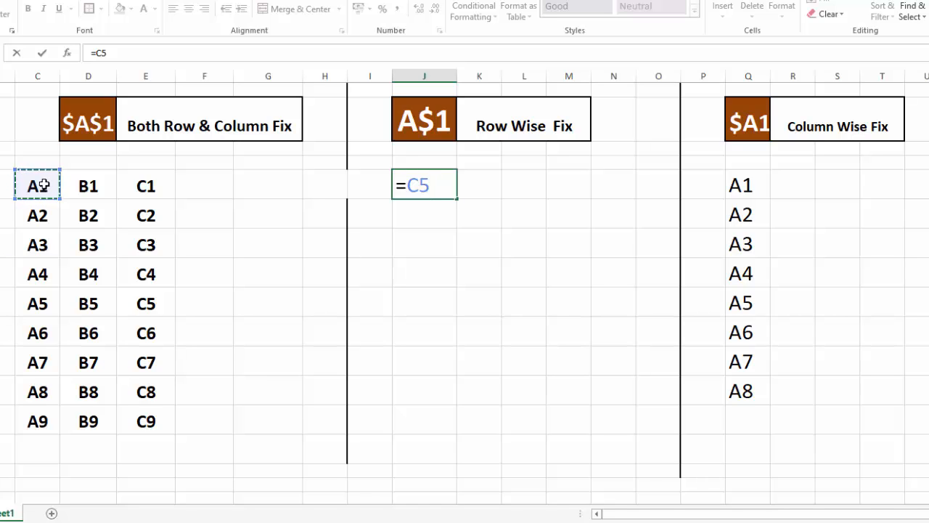
key("F4")
key("Return")
left_click(450, 190)
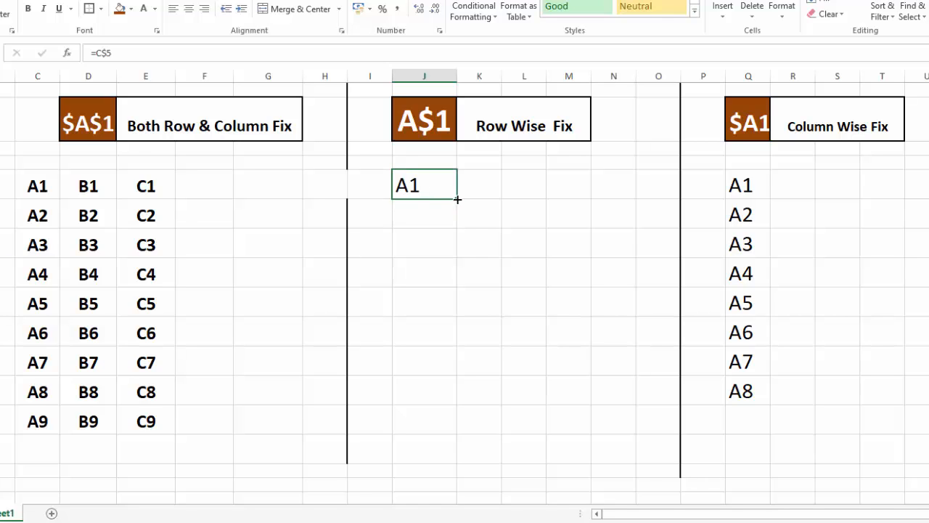
left_click_drag(458, 200, 454, 461)
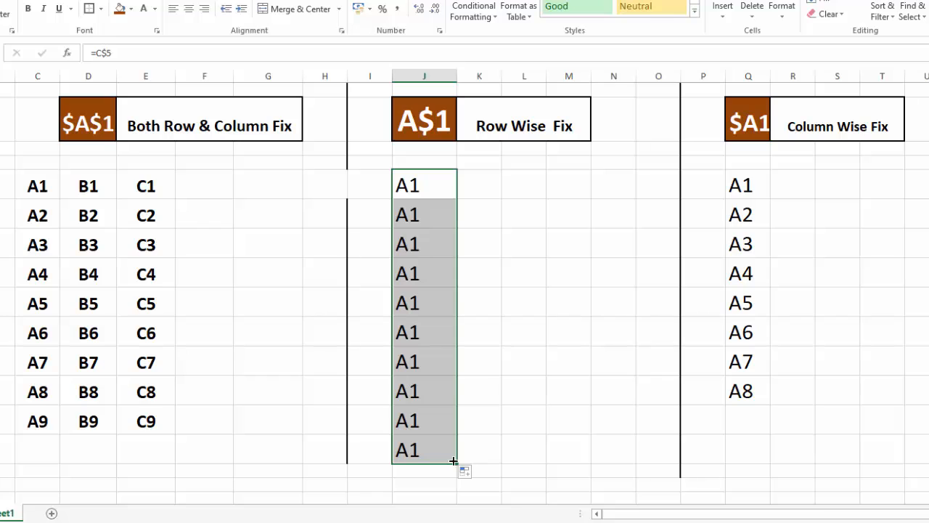
Inspect the row-fixed formulas in J12 and J5 against the source cell C5.
double_click(414, 385)
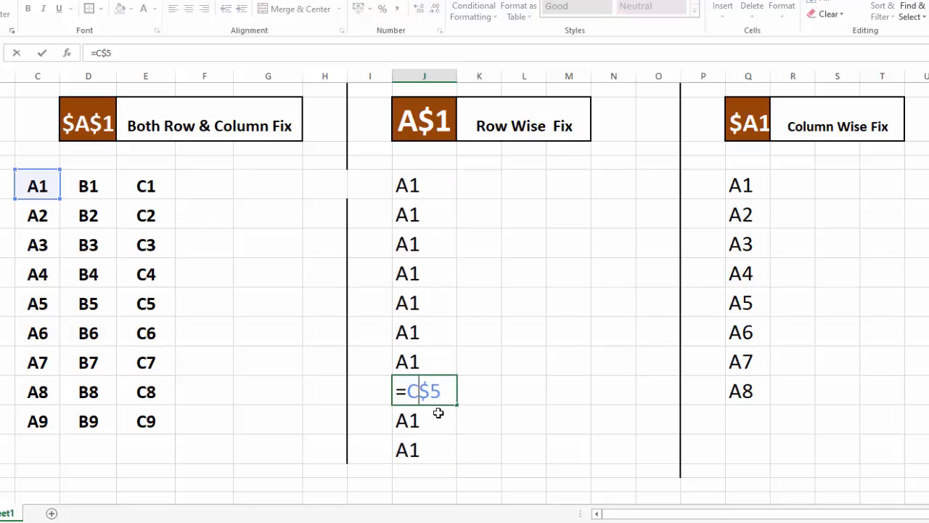
key("Tab")
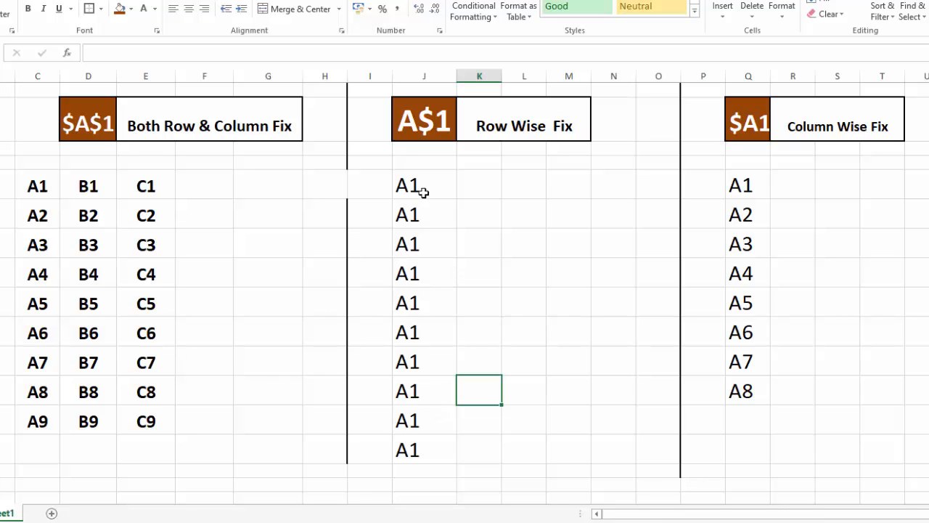
left_click_drag(309, 186, 435, 189)
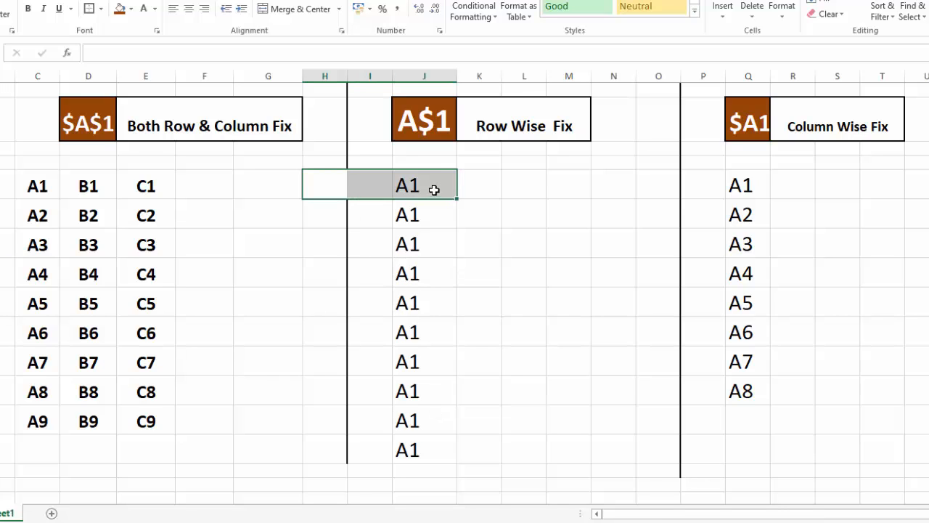
left_click_drag(380, 212, 451, 221)
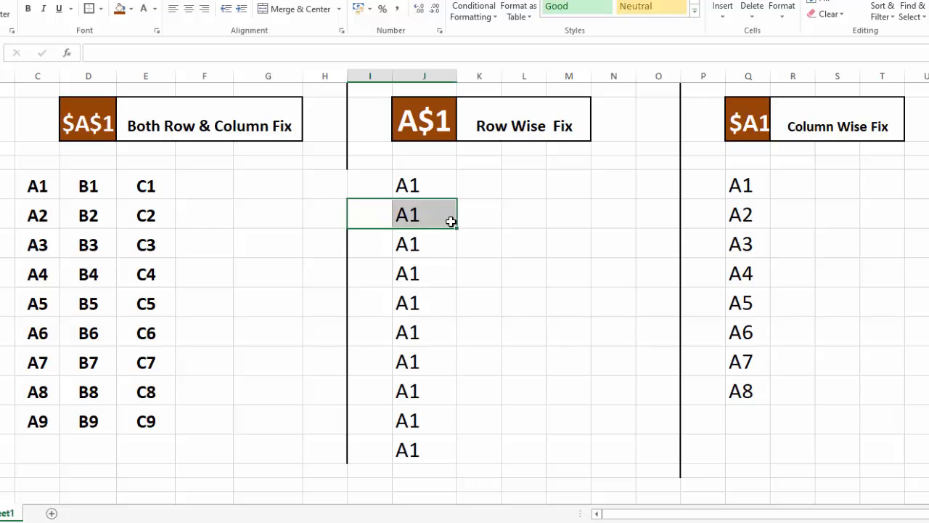
left_click(433, 187)
double_click(434, 188)
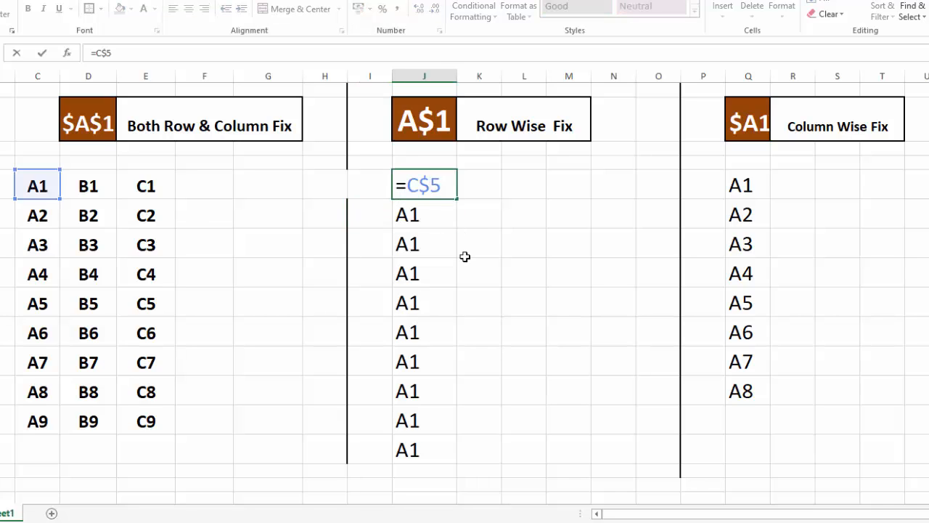
key("Tab")
left_click(424, 184)
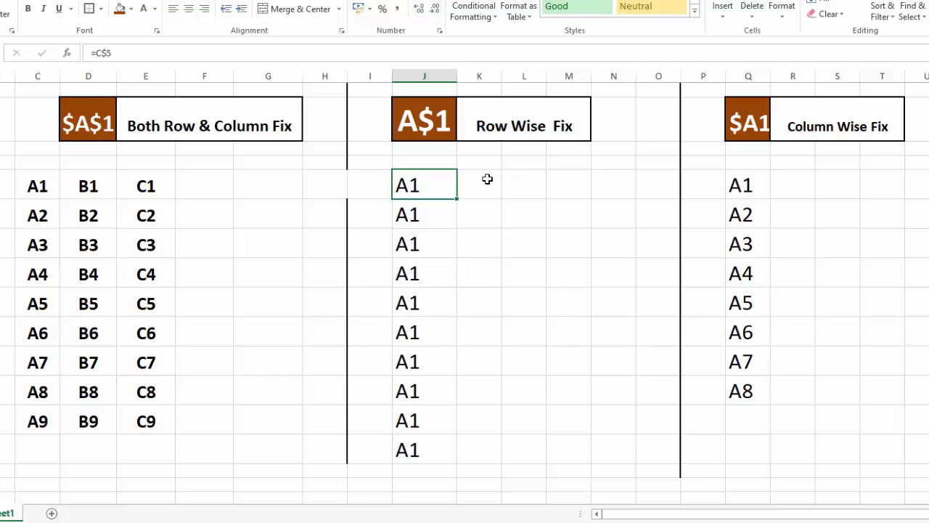
Fill the row-fixed formula in J5 across through K5 and L5.
left_click_drag(487, 179, 490, 274)
left_click_drag(518, 181, 528, 222)
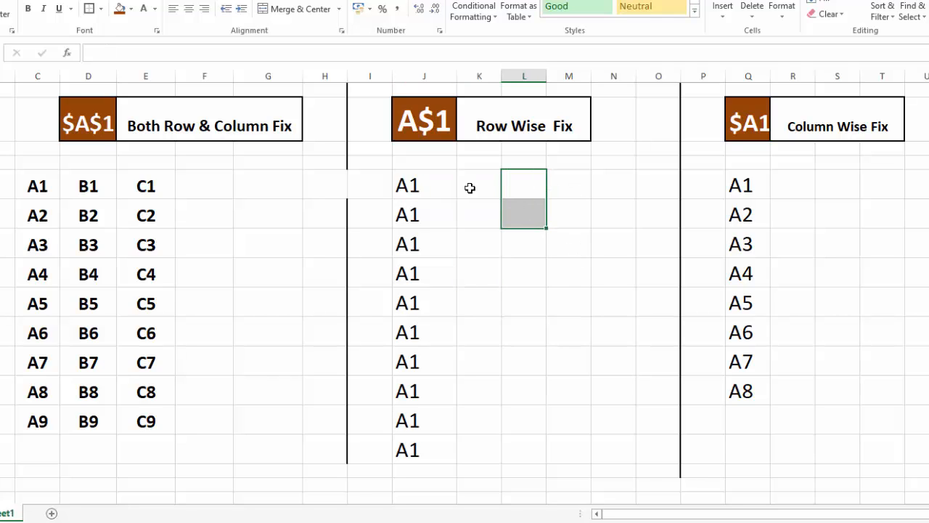
left_click(425, 183)
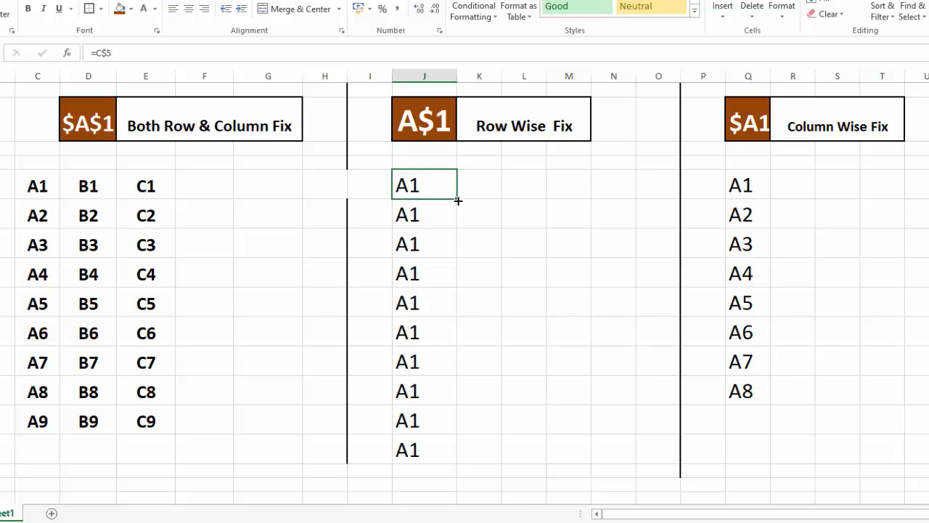
left_click_drag(458, 200, 494, 201)
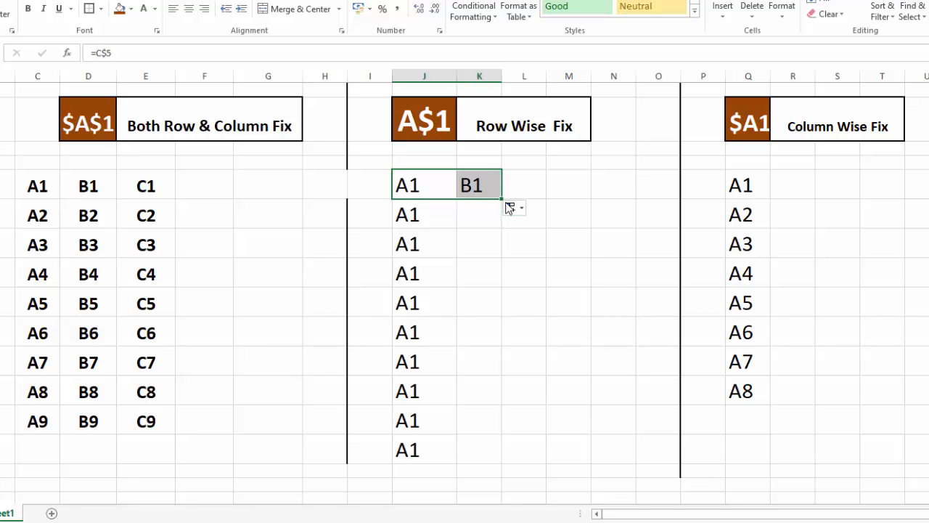
left_click_drag(502, 199, 530, 198)
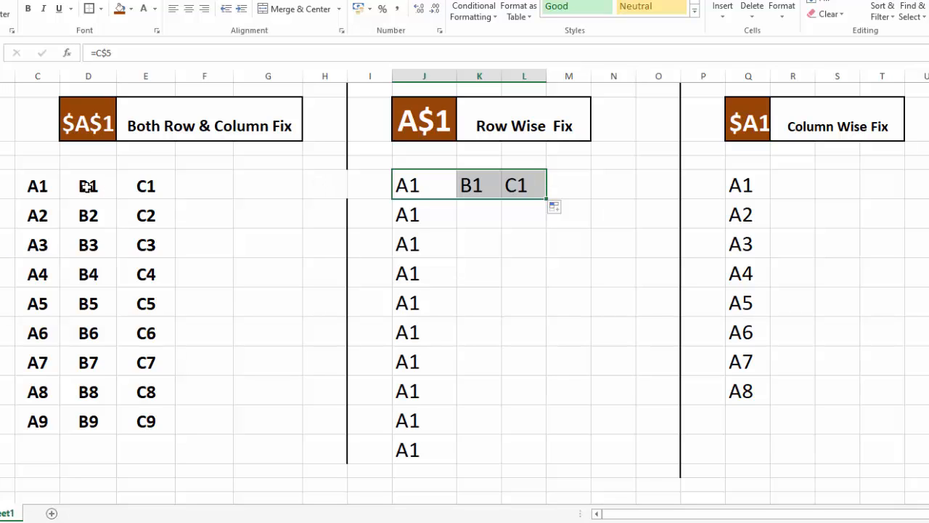
Fill the J5 formula down and across the range J5:L14, and inspect the copied references in K8 and L8.
left_click(412, 185)
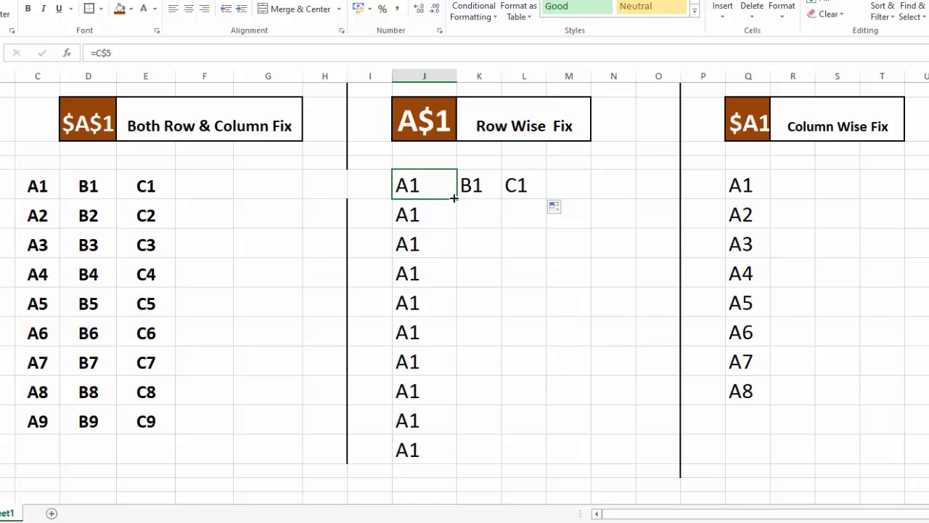
left_click_drag(454, 197, 453, 456)
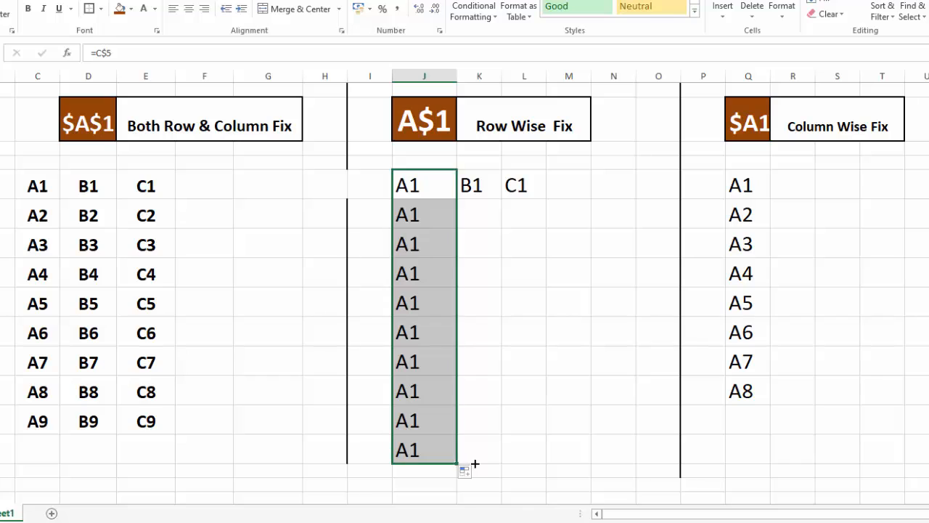
left_click_drag(482, 463, 525, 458)
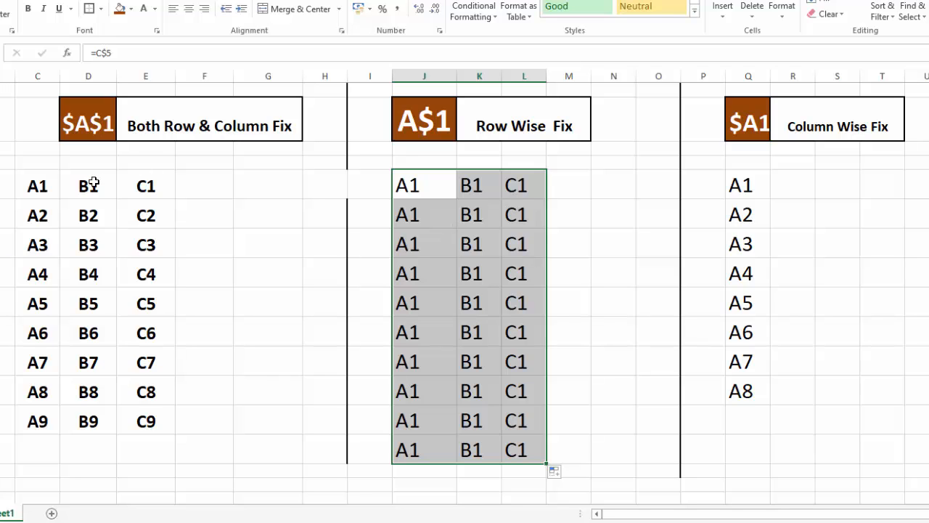
left_click(96, 219)
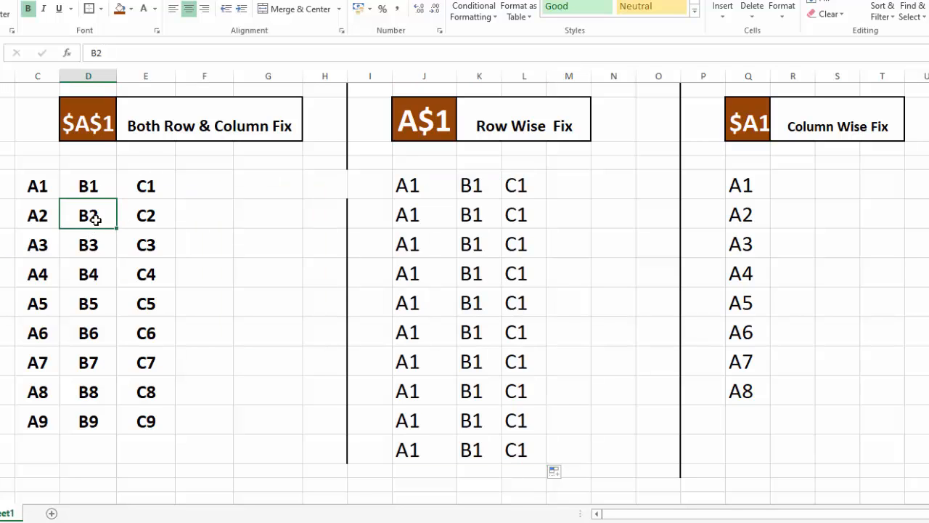
double_click(89, 212)
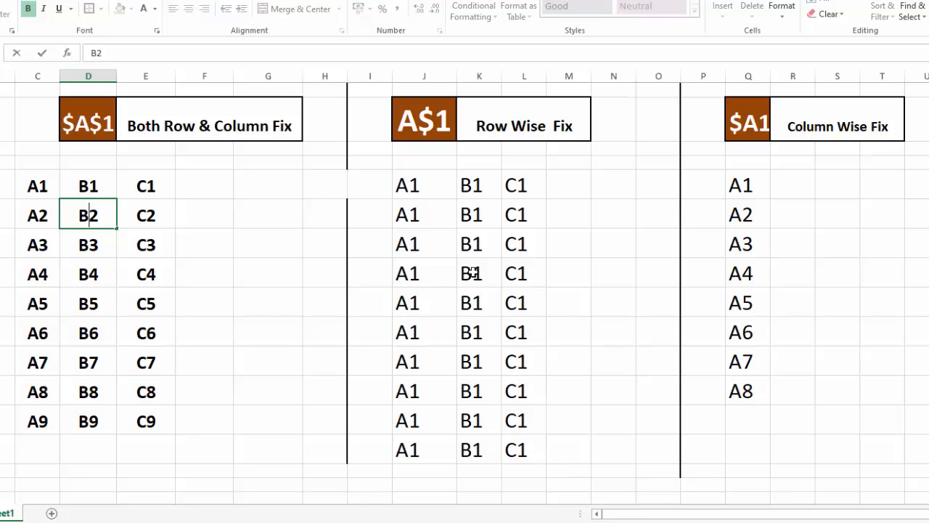
left_click(472, 272)
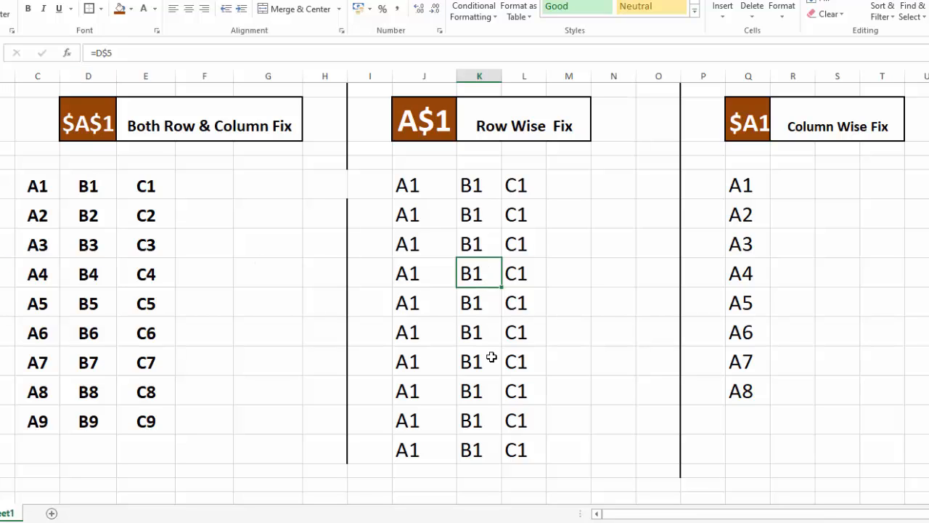
key("Right")
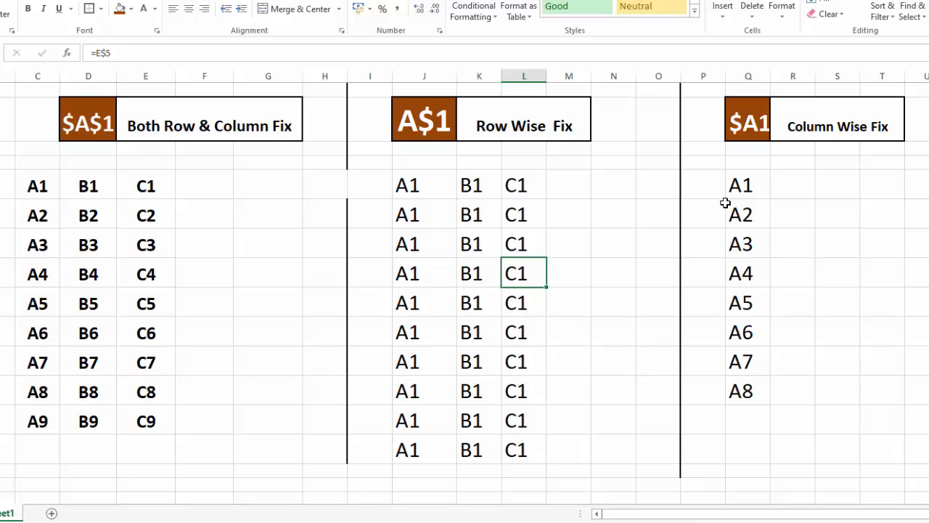
Clear the contents of Q5:Q12 under the Column Wise Fix heading.
left_click(790, 187)
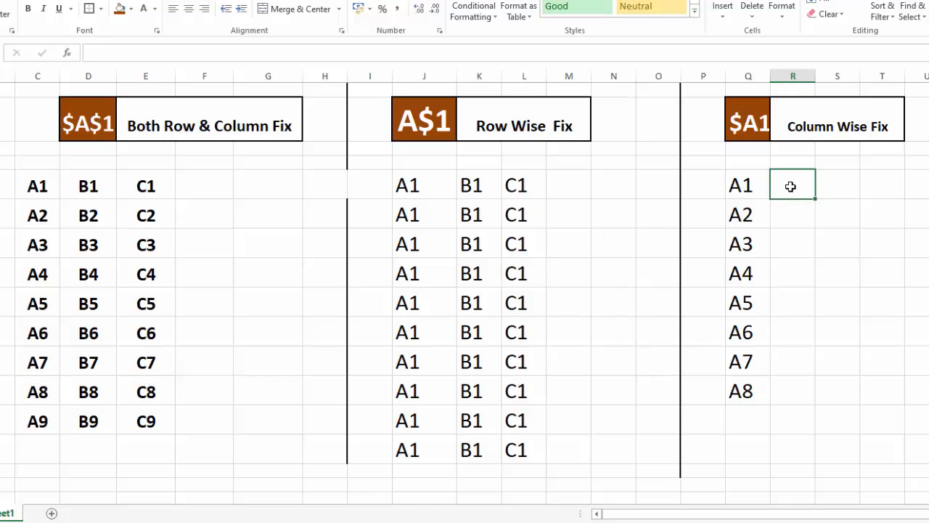
key("Left")
key("ctrl+shift+Down")
left_click(844, 16)
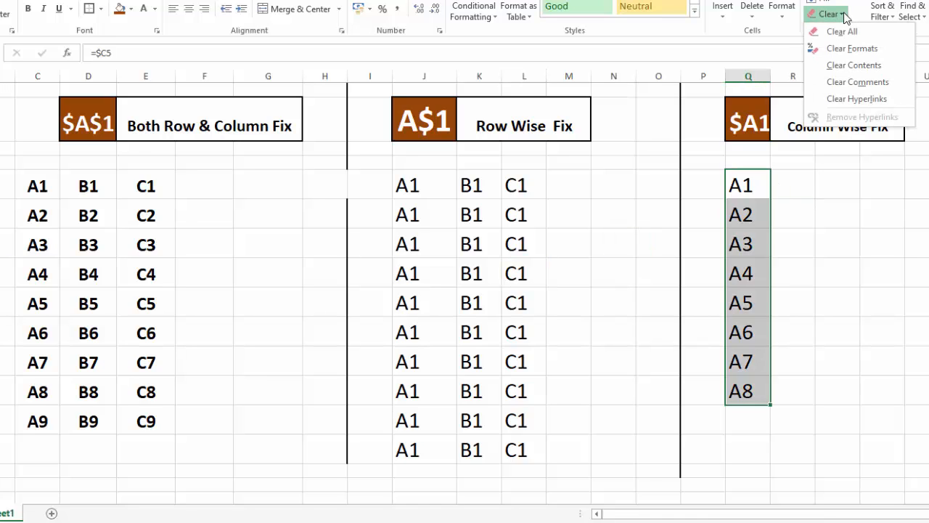
left_click(844, 65)
left_click(828, 250)
Enter the column-fixed formula =$C5 in Q5.
left_click(738, 187)
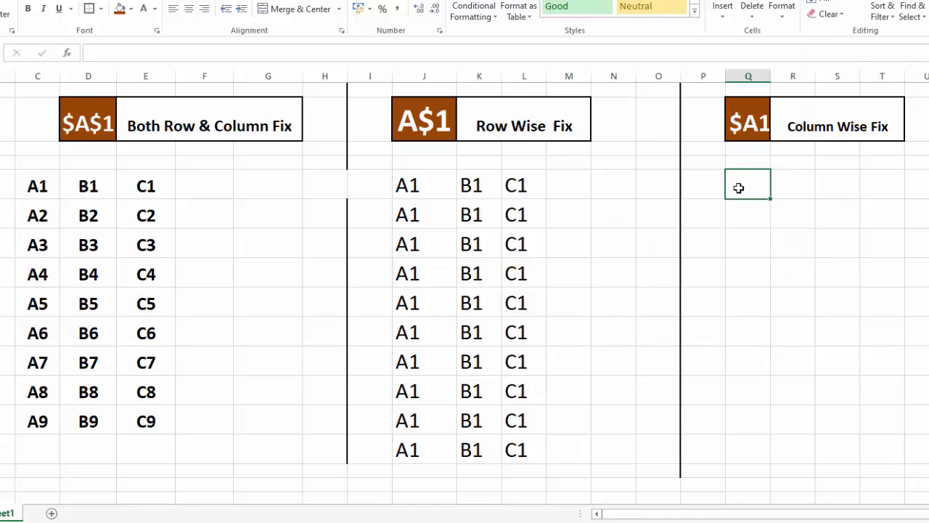
type("=")
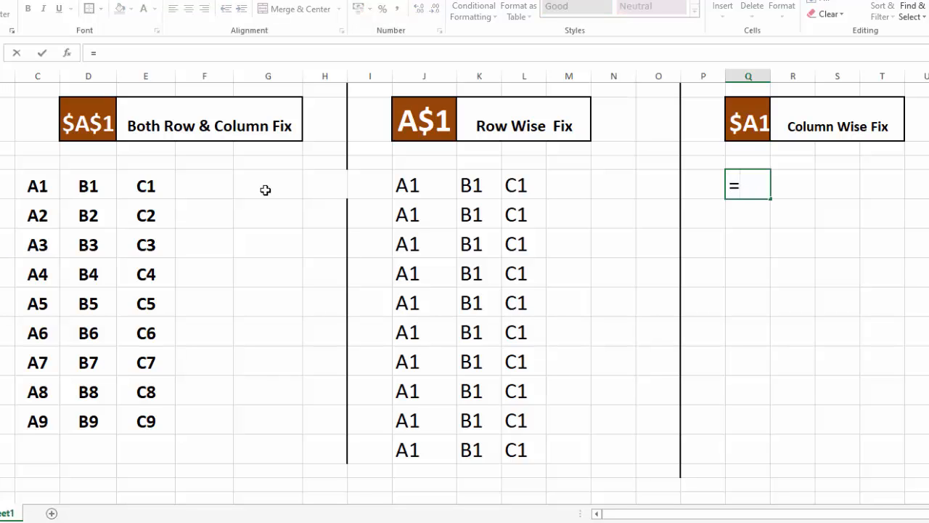
left_click(37, 184)
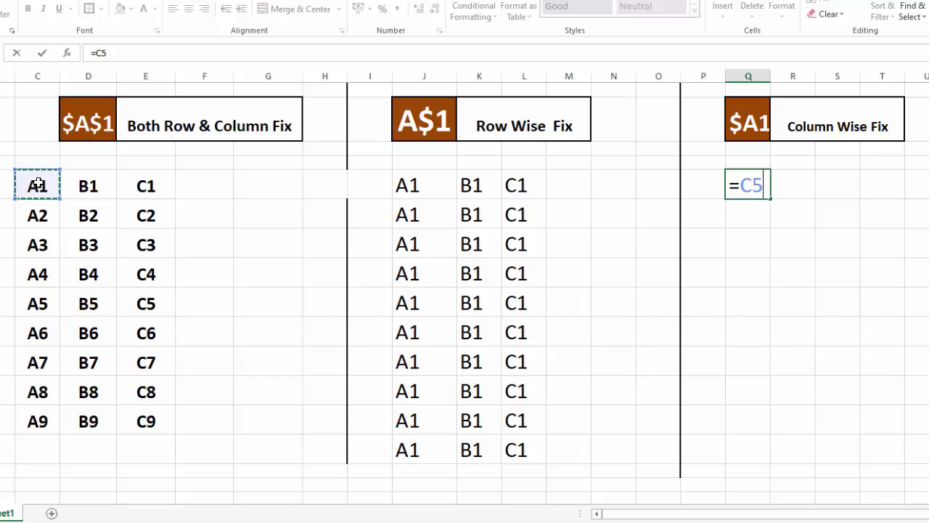
key("F4")
key("F4")
key("F4")
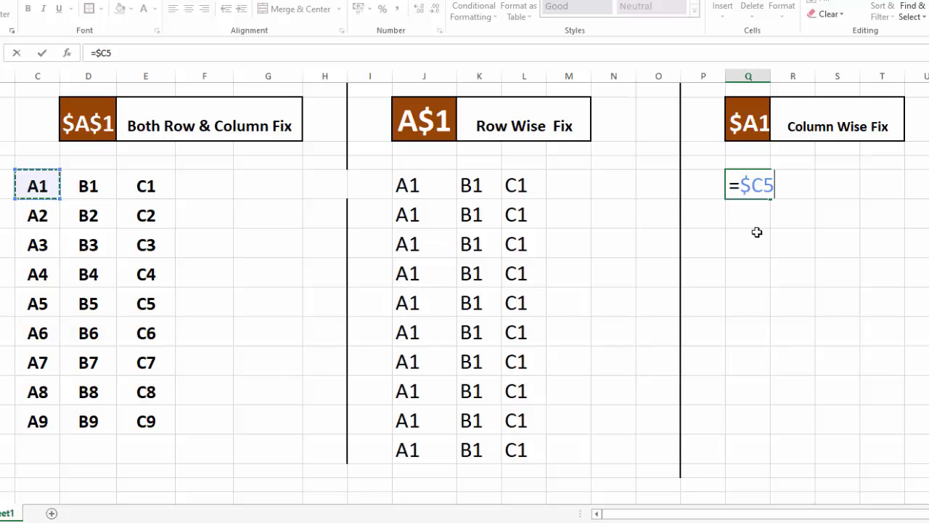
key("Return")
Fill the Q5 formula down through Q13 and inspect the copied reference in Q10.
left_click(742, 186)
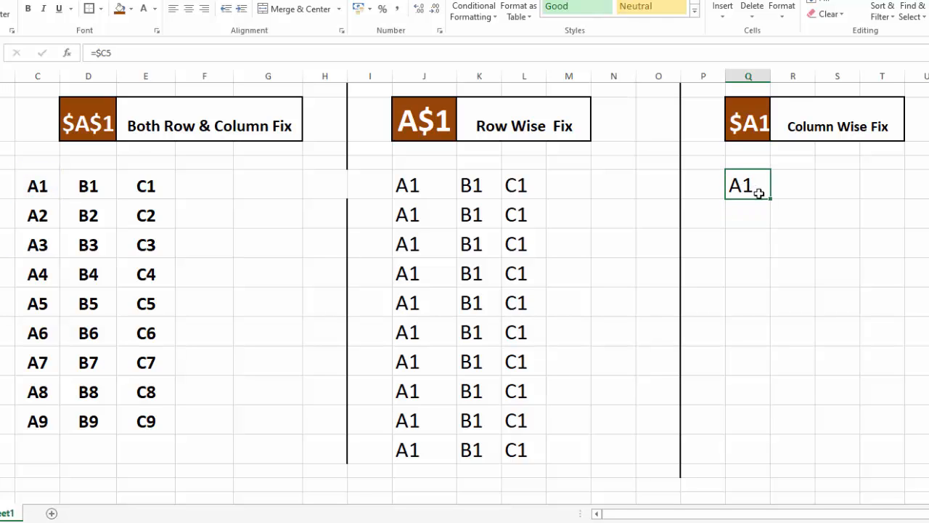
left_click_drag(770, 198, 781, 457)
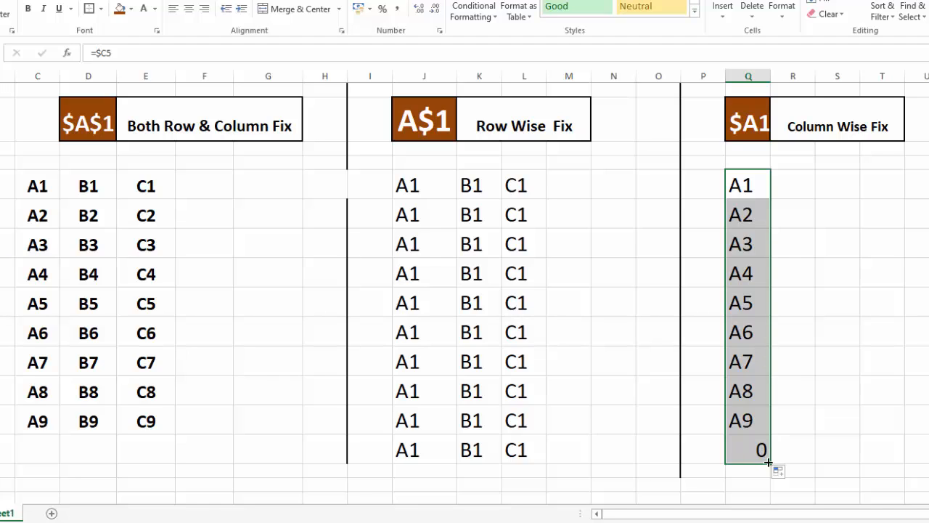
left_click_drag(770, 464, 763, 441)
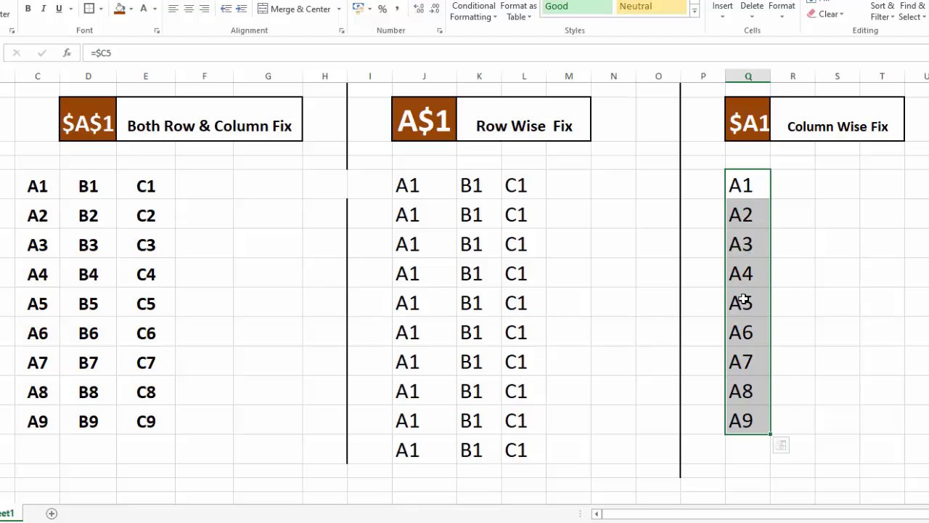
left_click(743, 336)
double_click(743, 336)
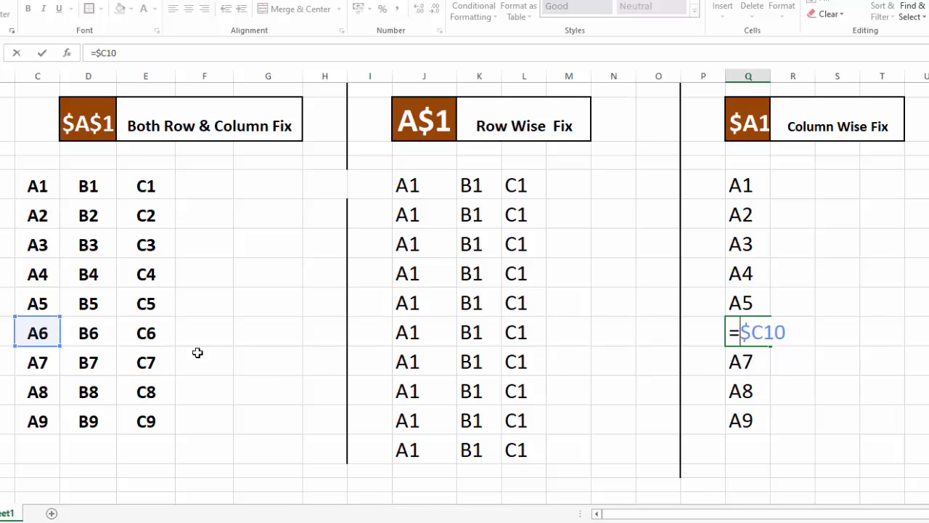
key("Tab")
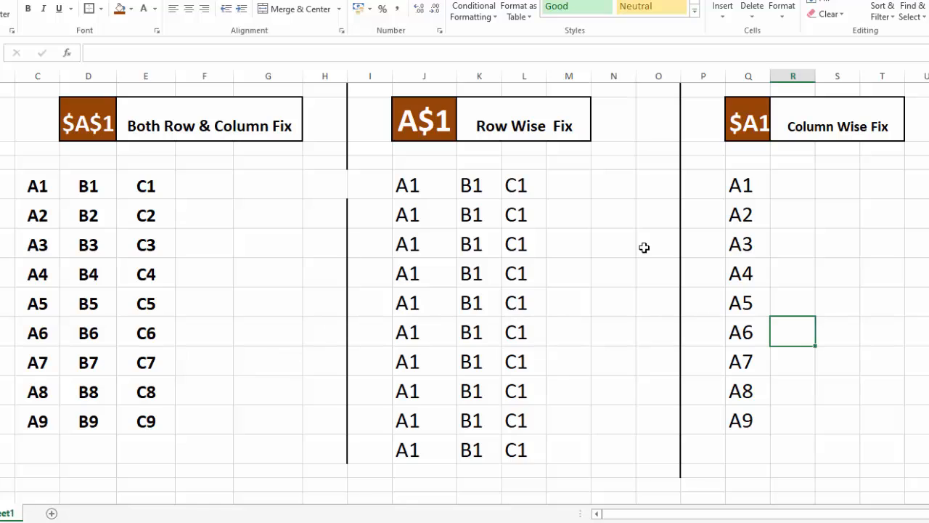
Fill the column-fixed formulas across through S5:S13 and inspect the references in R7 and Q5.
left_click(733, 185)
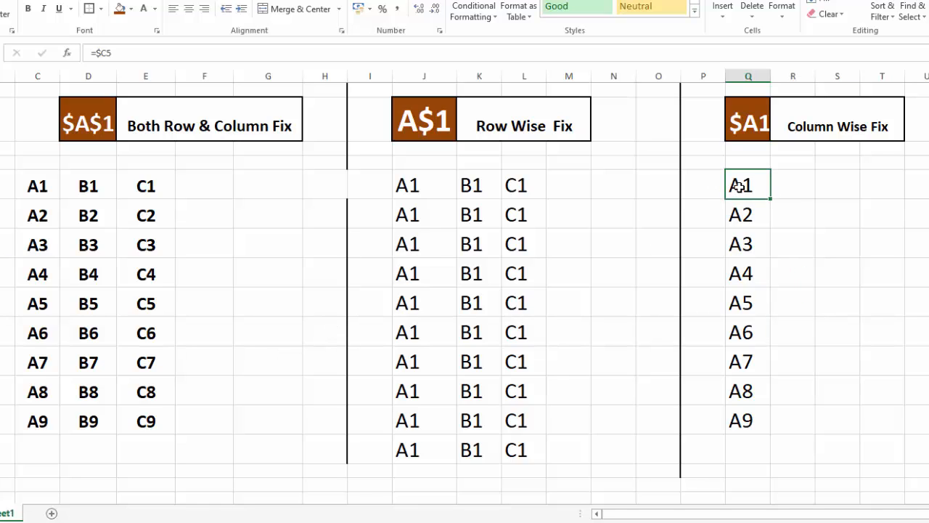
left_click_drag(771, 198, 844, 434)
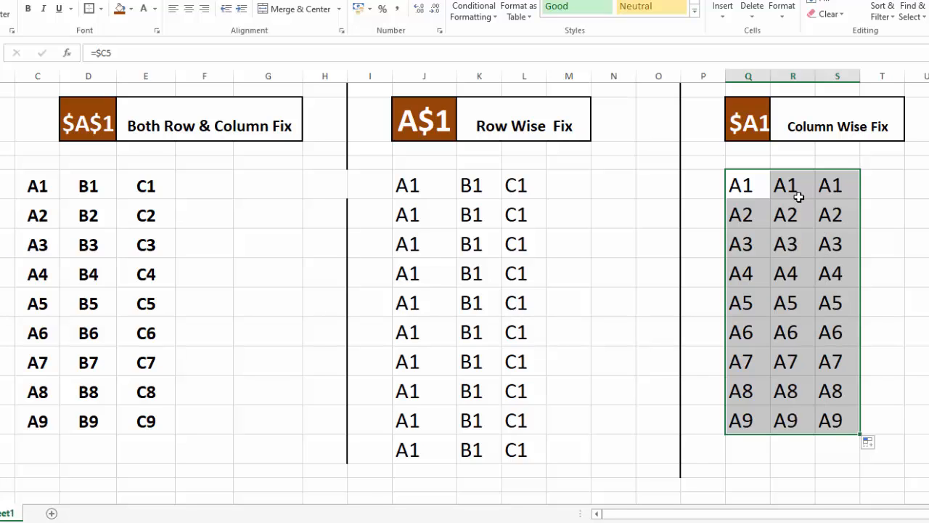
double_click(795, 241)
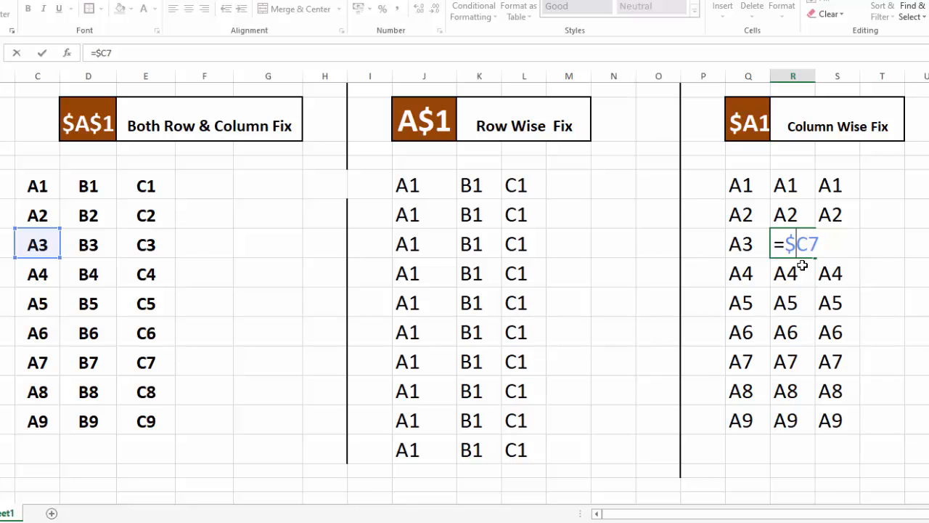
key("Tab")
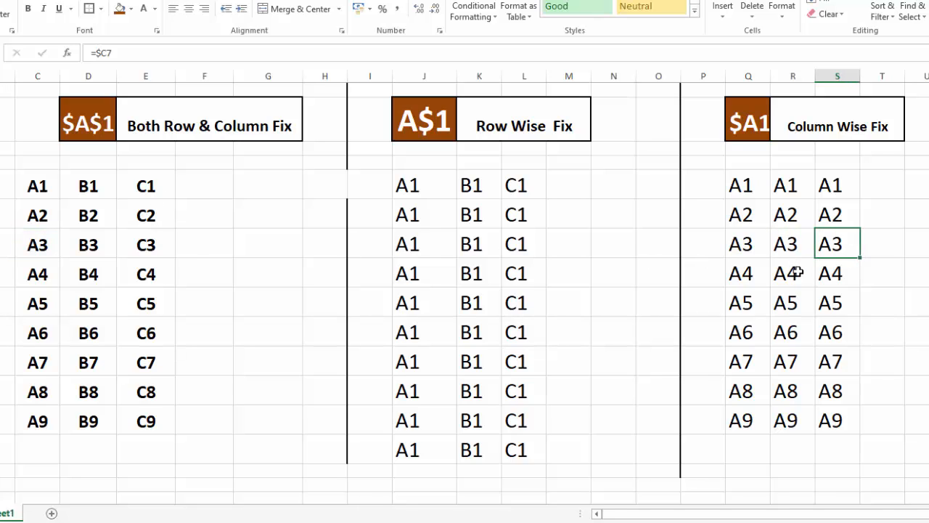
key("F4")
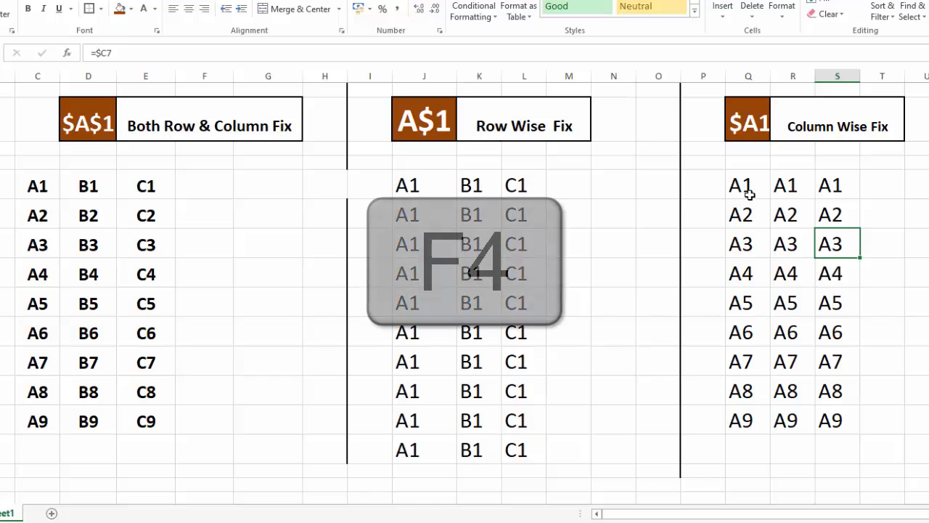
double_click(748, 188)
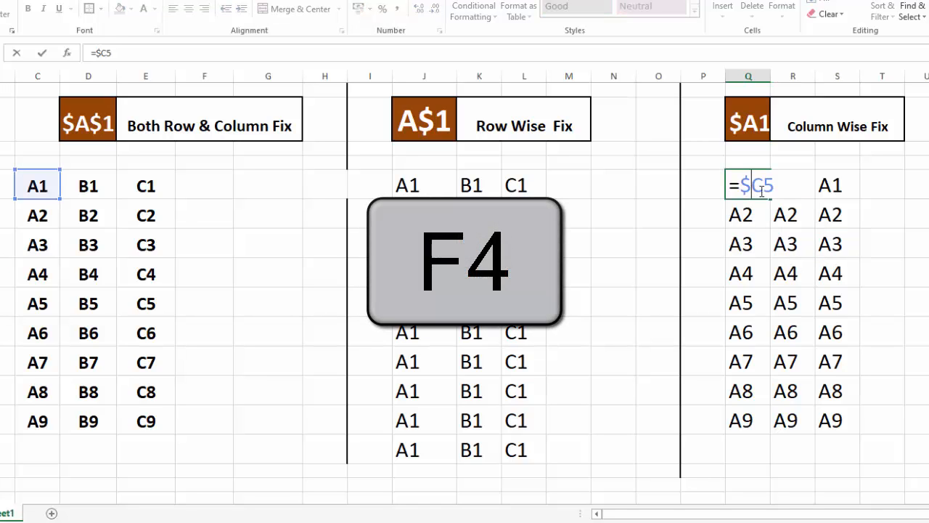
key("Tab")
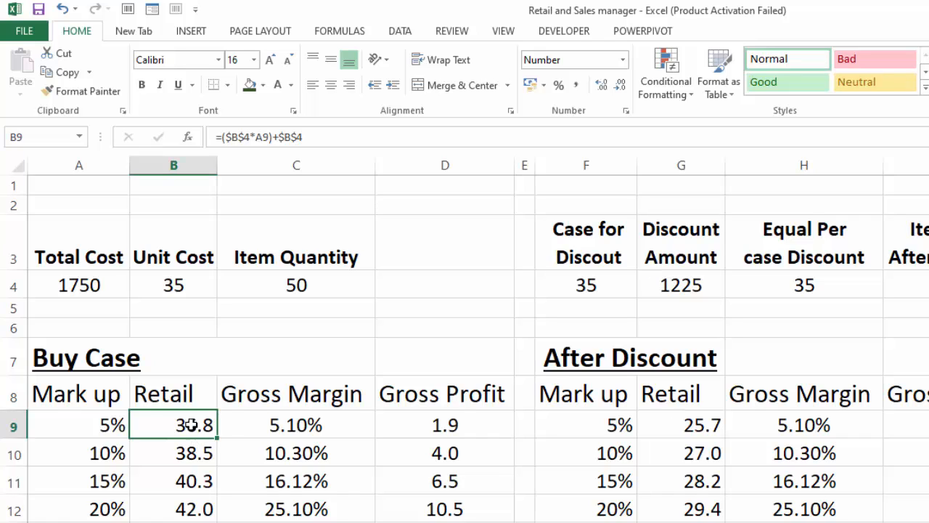
Examine the absolute reference to the unit cost in the Retail formula in B9 of the Retail and Sales manager workbook.
double_click(193, 430)
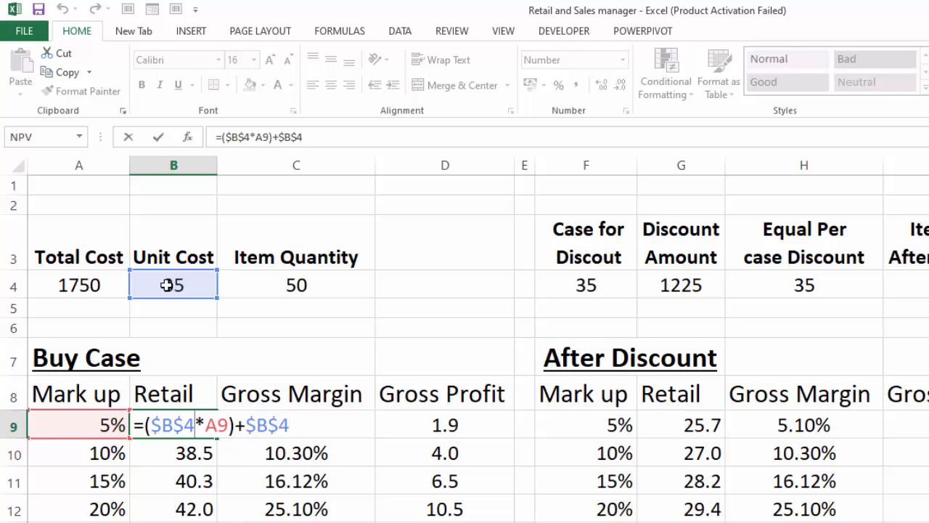
key("Tab")
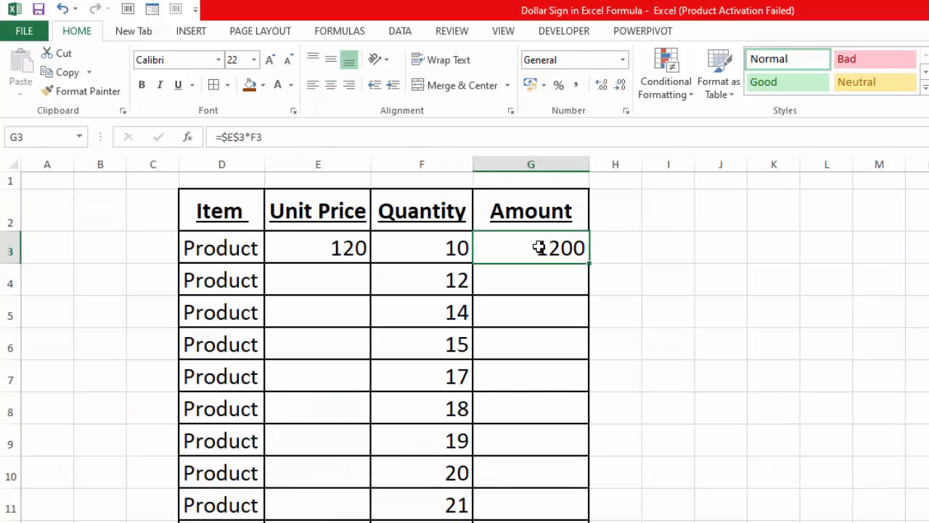
Delete the existing Amount formula from G3 in the Dollar Sign in Excel Formula workbook.
double_click(544, 244)
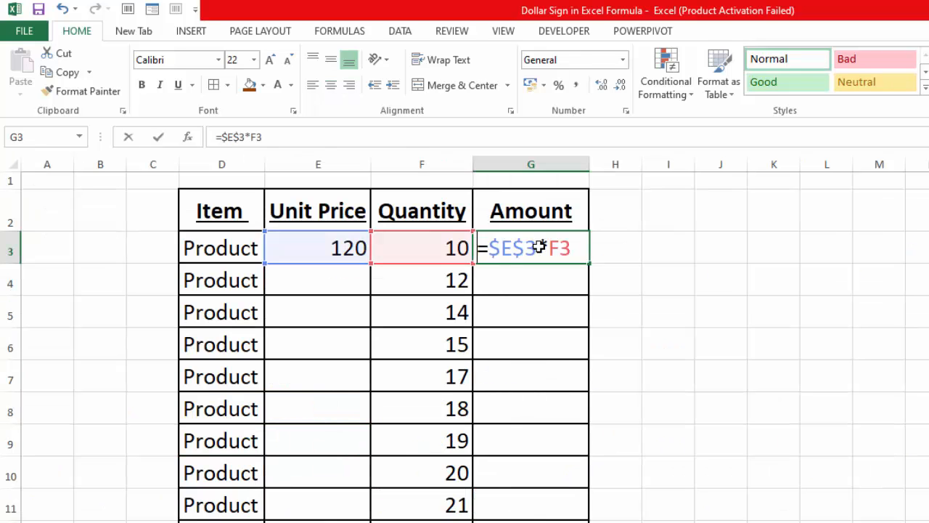
key("BackSpace")
key("BackSpace")
key("BackSpace")
key("BackSpace")
key("BackSpace")
key("BackSpace")
key("BackSpace")
key("BackSpace")
left_click(636, 342)
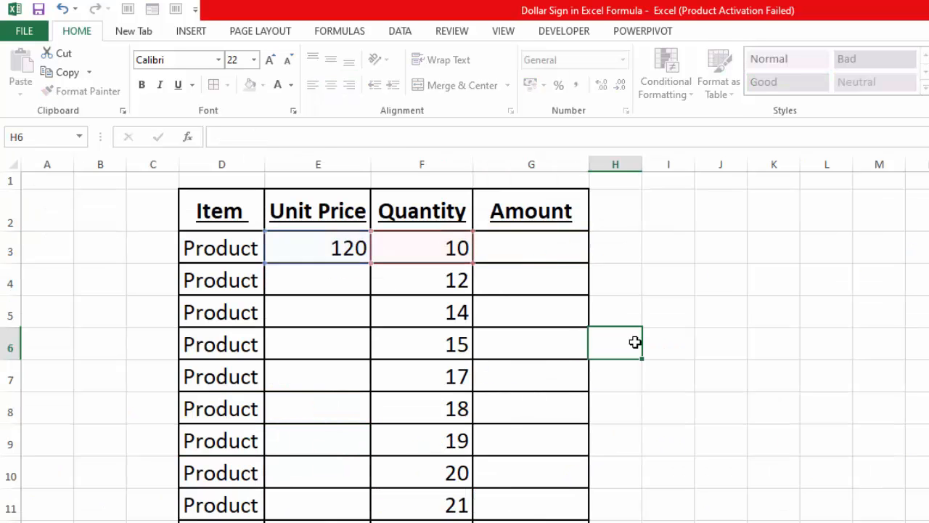
Enter the relative formula =E3*F3 in G3 to multiply the unit price by the quantity.
left_click(526, 246)
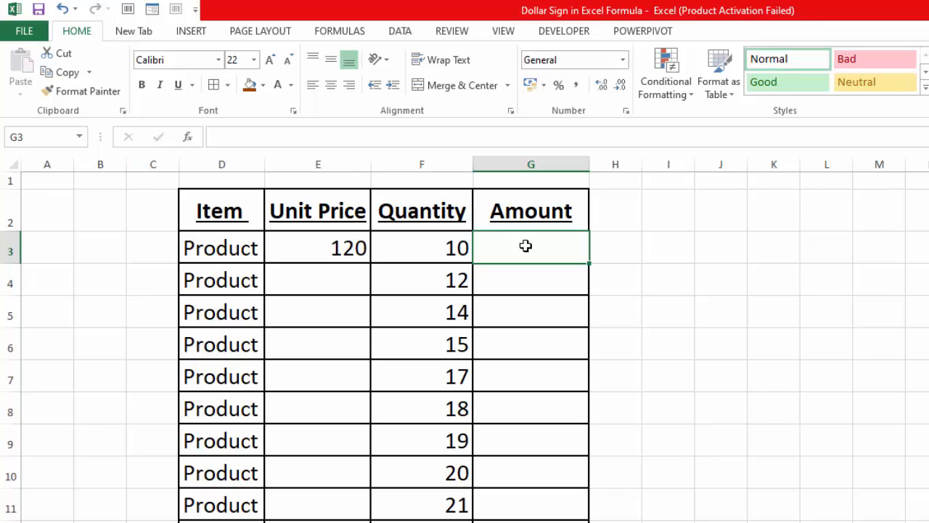
type("=")
left_click(347, 238)
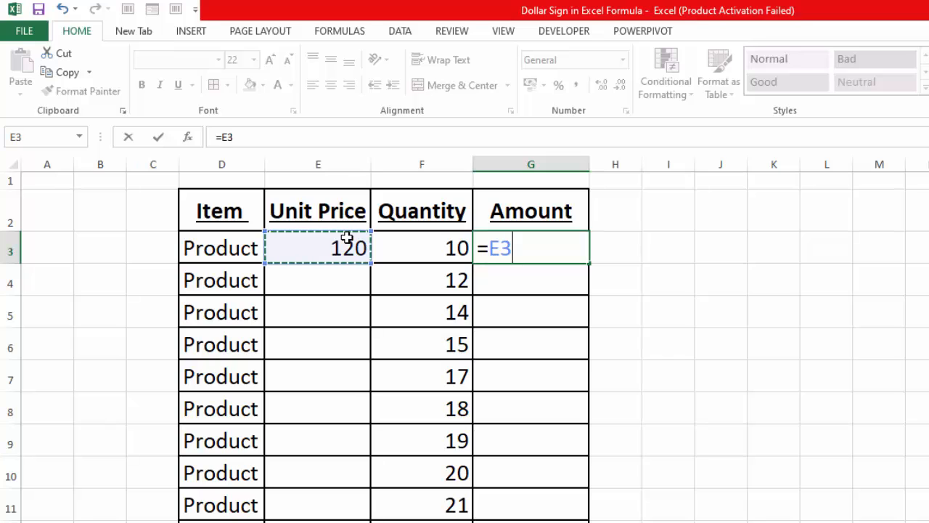
type("*")
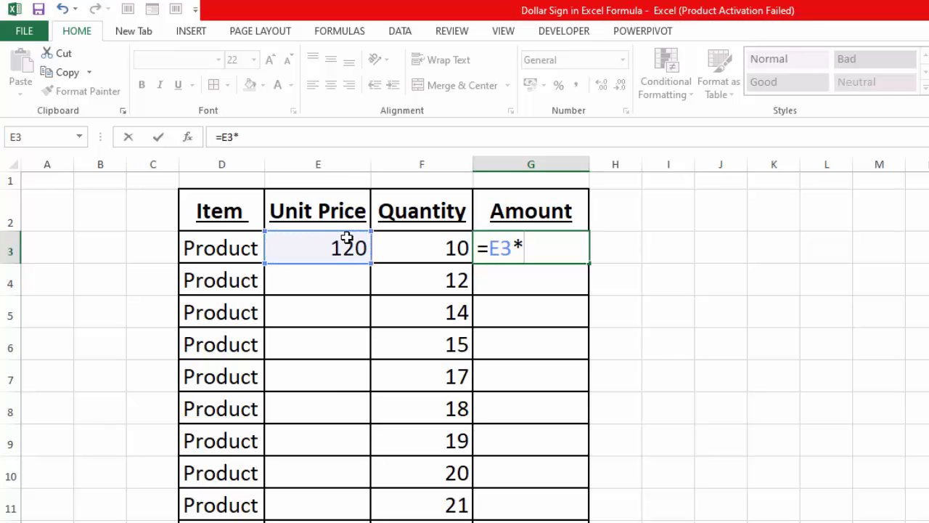
left_click(400, 243)
key("Return")
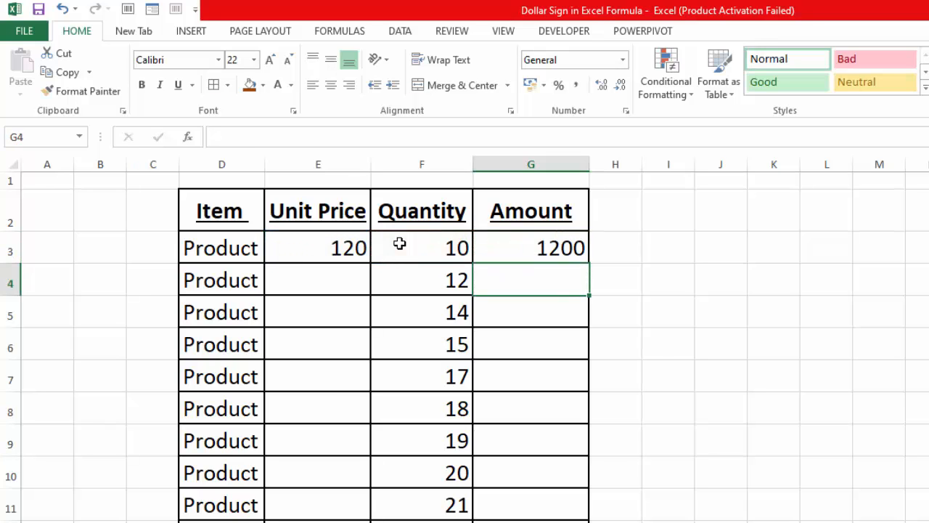
Fill the G3 formula down the Amount column and inspect the copied references in G4.
left_click(556, 247)
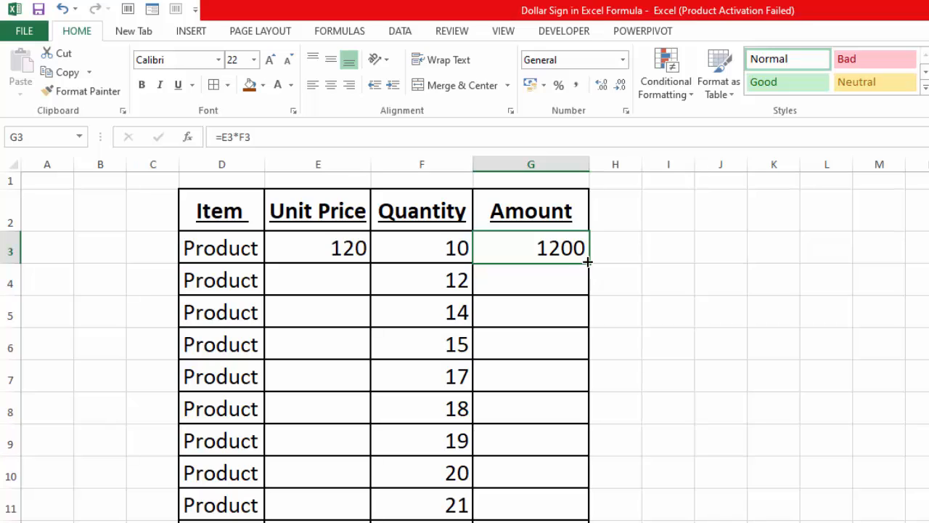
left_click_drag(592, 336, 588, 522)
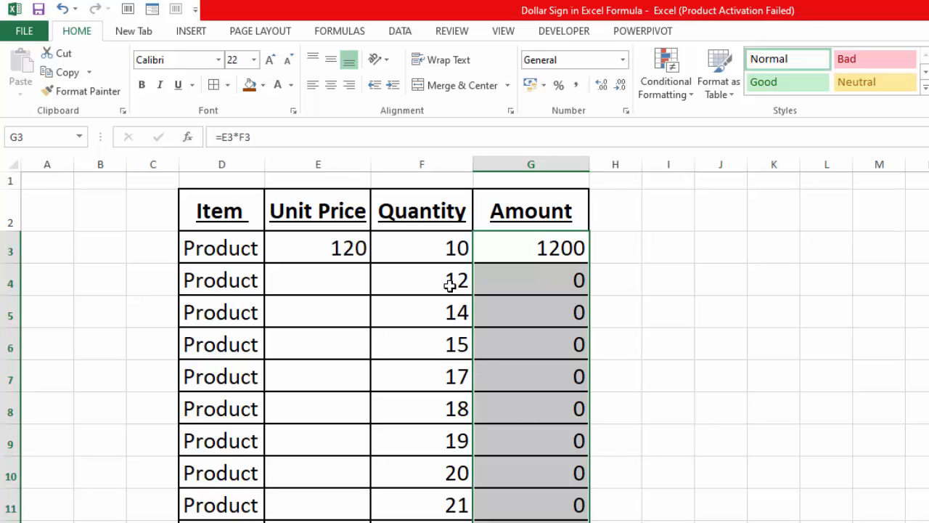
left_click(383, 286)
left_click(336, 281)
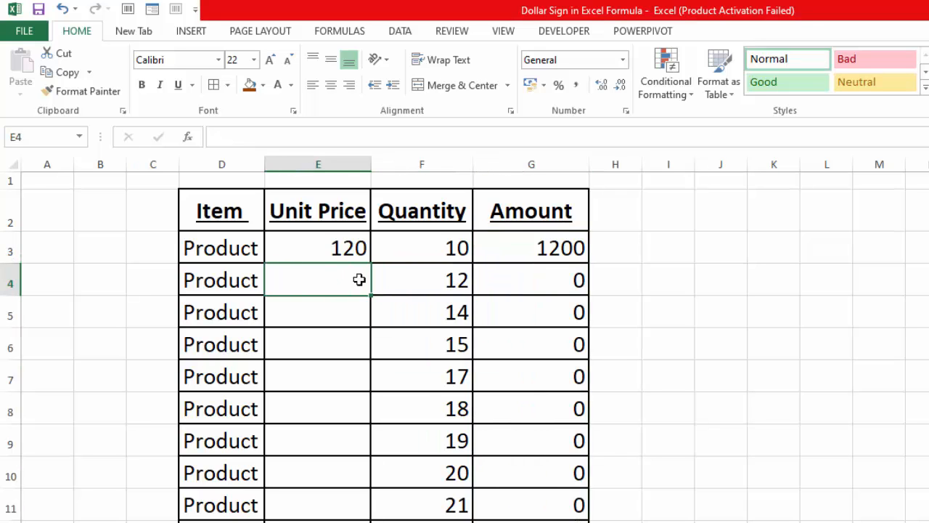
double_click(543, 274)
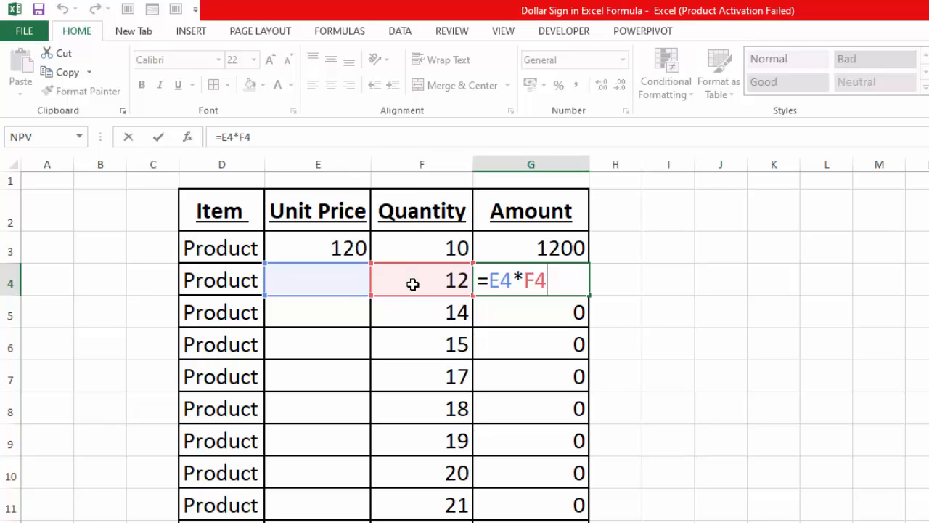
key("Tab")
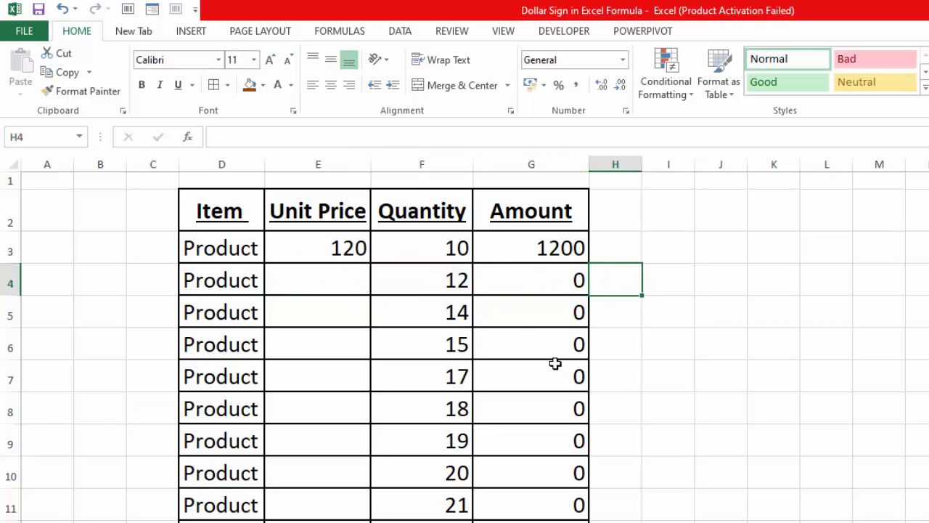
Make the unit price reference in G3 fully absolute so the formula reads =$E$3*F3.
left_click(544, 251)
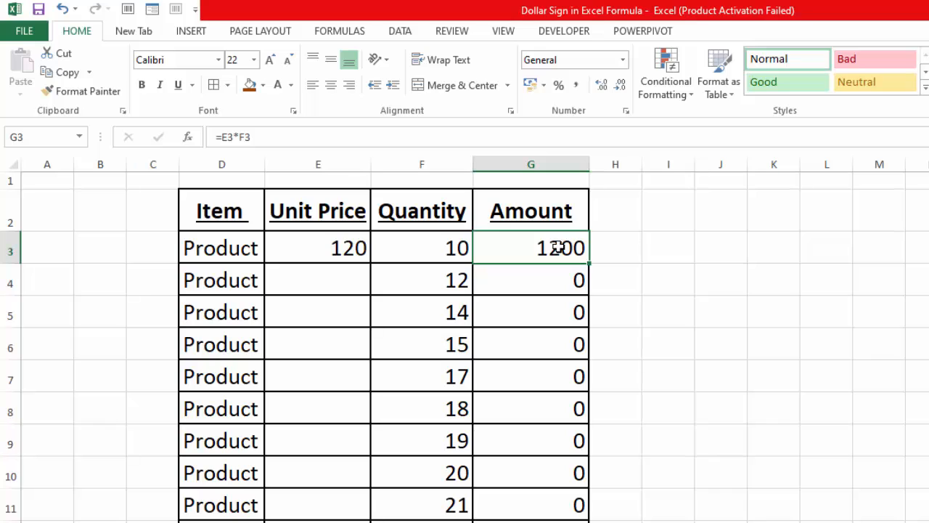
double_click(558, 247)
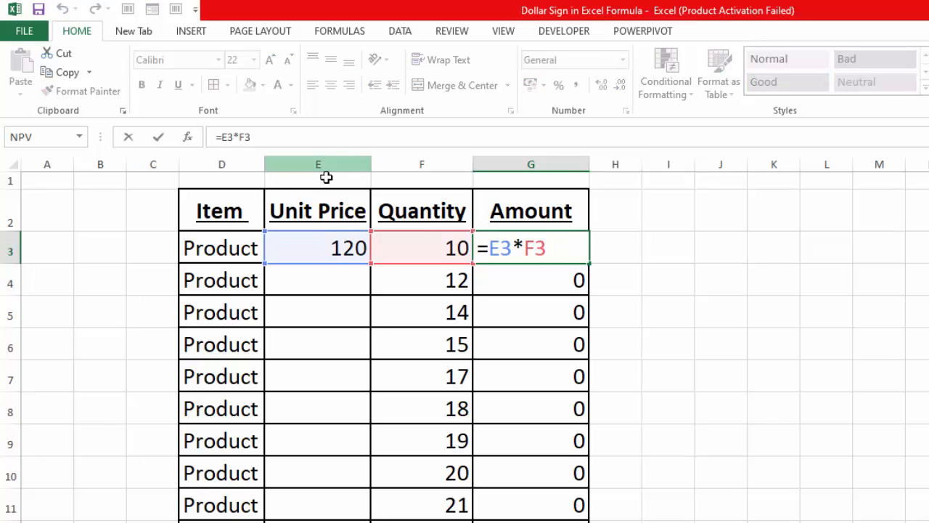
left_click(511, 248)
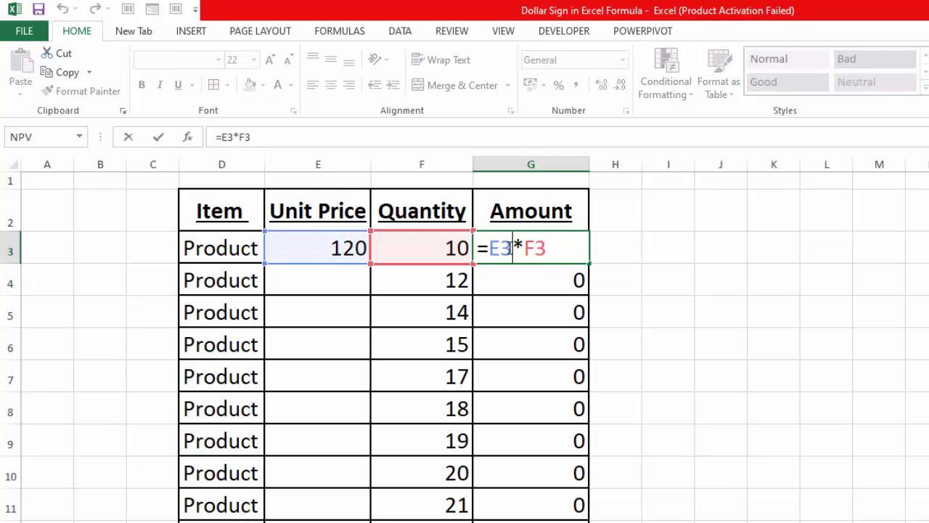
key("F4")
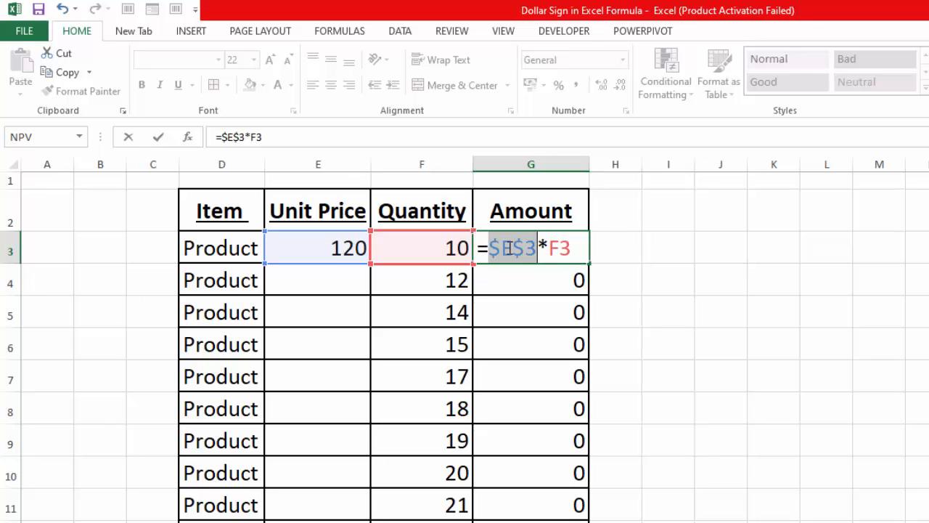
key("Return")
Fill the absolute G3 formula down the Amount column and inspect the copied references in G8.
left_click(536, 245)
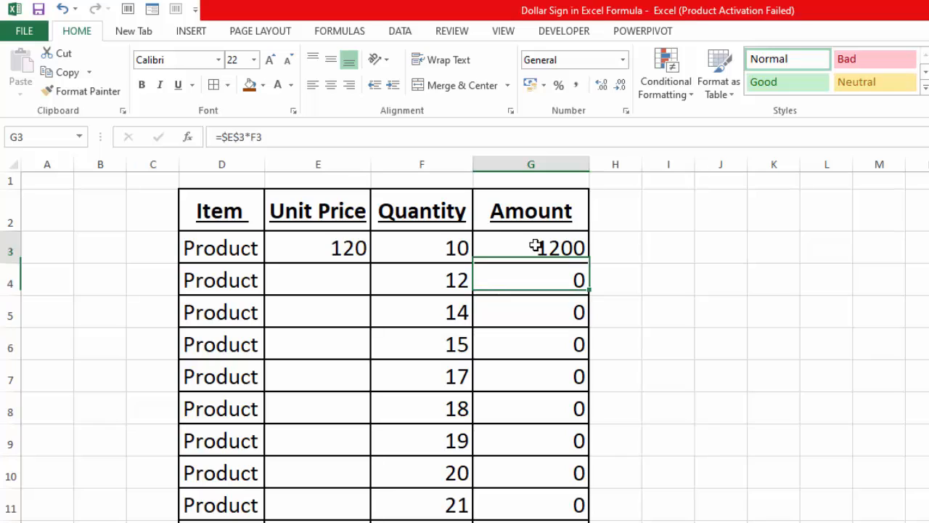
double_click(593, 264)
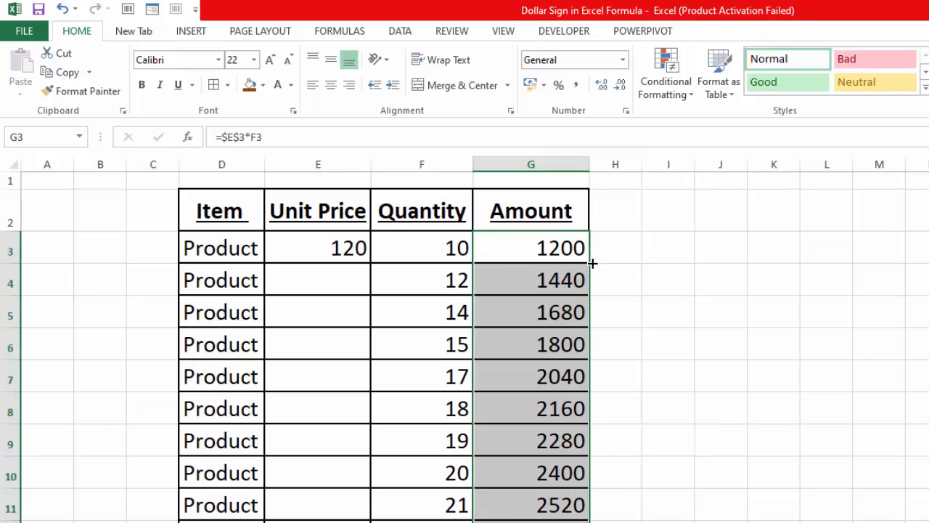
left_click(542, 407)
double_click(542, 404)
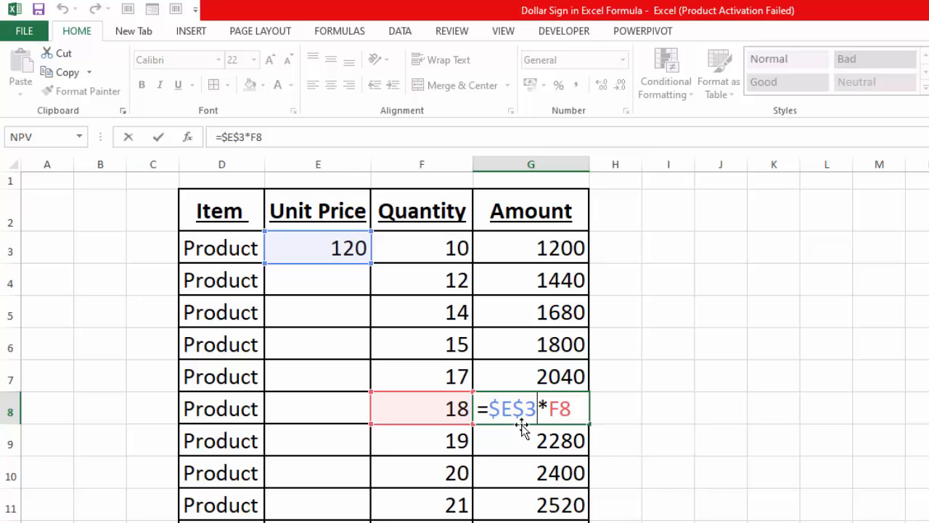
key("Tab")
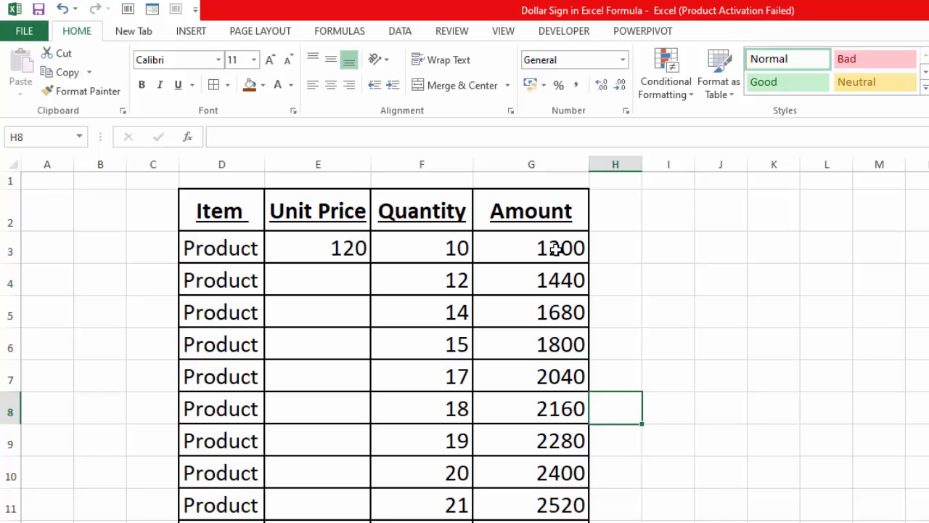
Undo the Amount column fill and change the G3 formula to the row-fixed =E$3*F3.
left_click(555, 249)
key("ctrl+z")
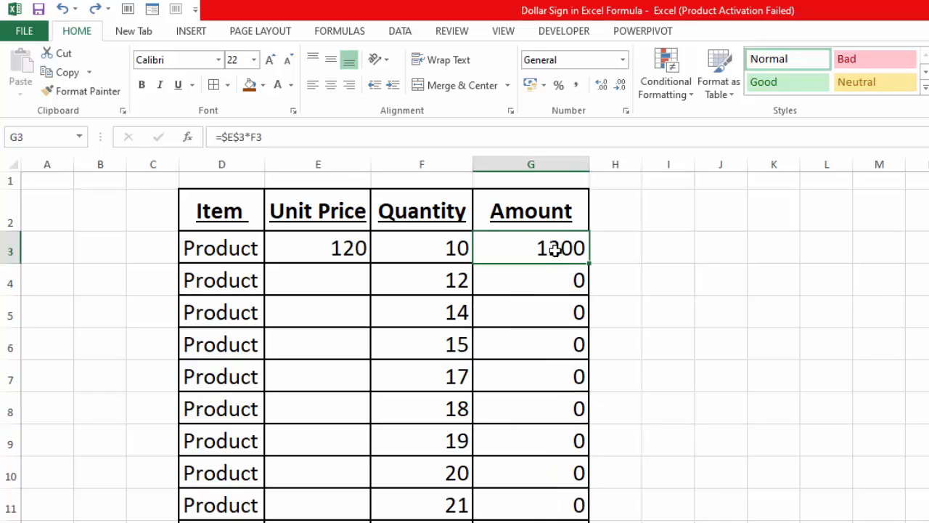
double_click(555, 249)
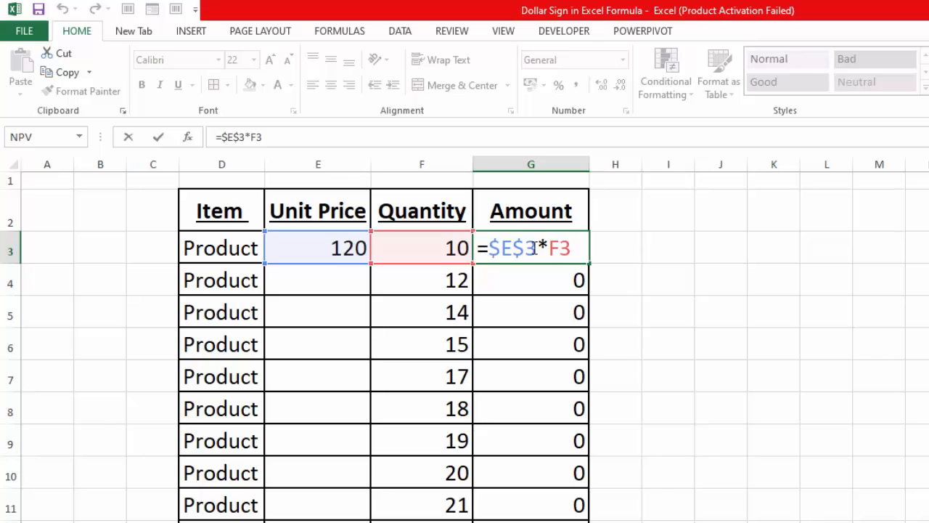
left_click_drag(538, 249, 495, 246)
key("Delete")
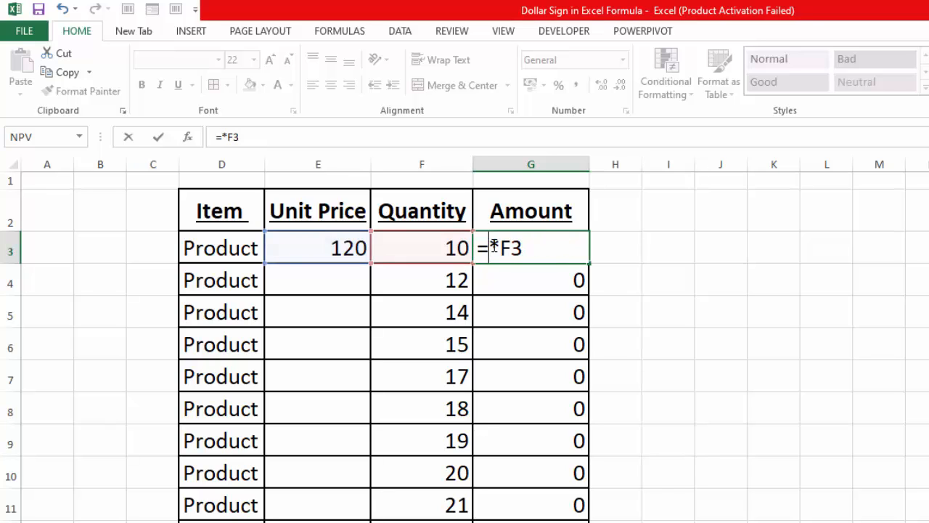
left_click(351, 248)
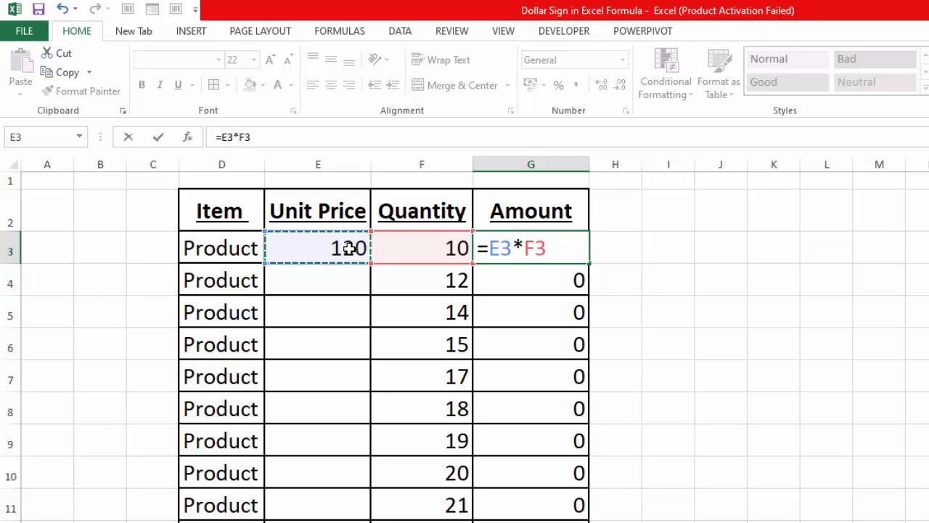
key("F4")
key("F4")
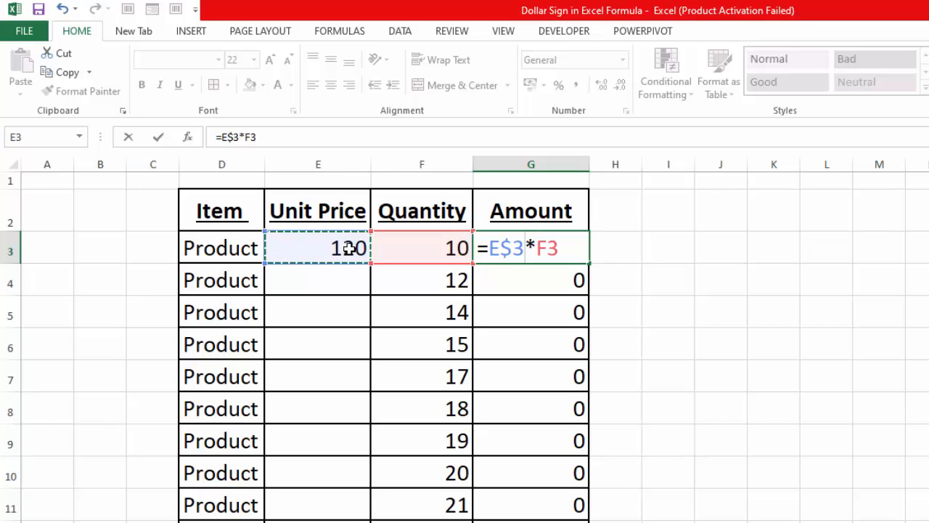
key("Return")
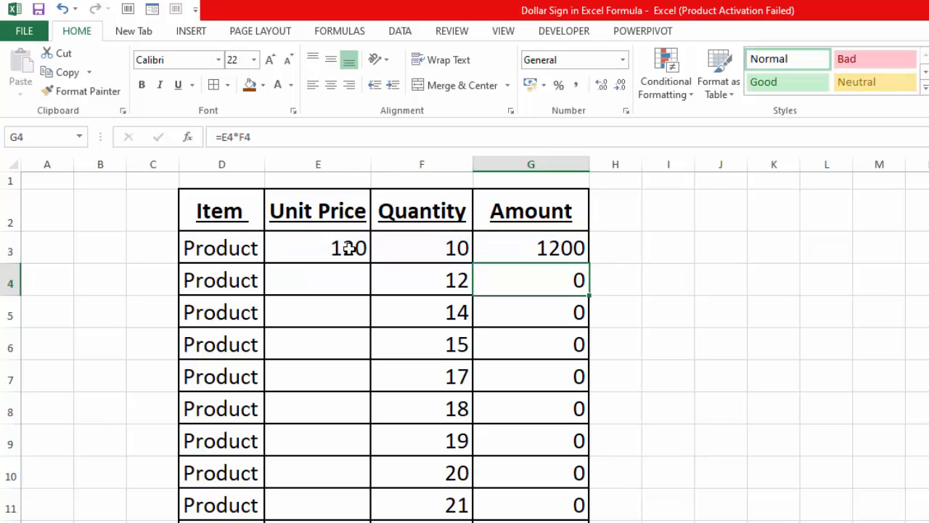
Fill the row-fixed G3 formula down the Amount column and check the unit price and quantity cells it uses.
left_click(544, 246)
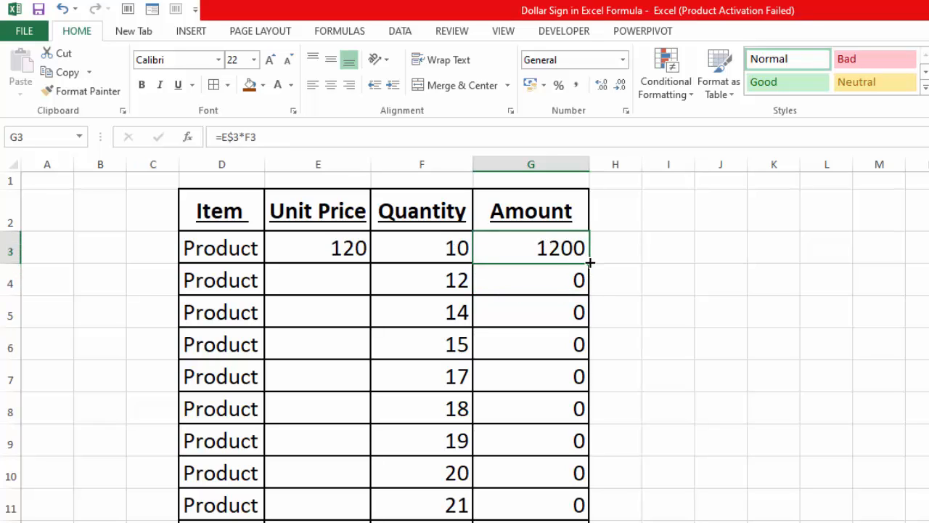
left_click_drag(595, 334, 606, 521)
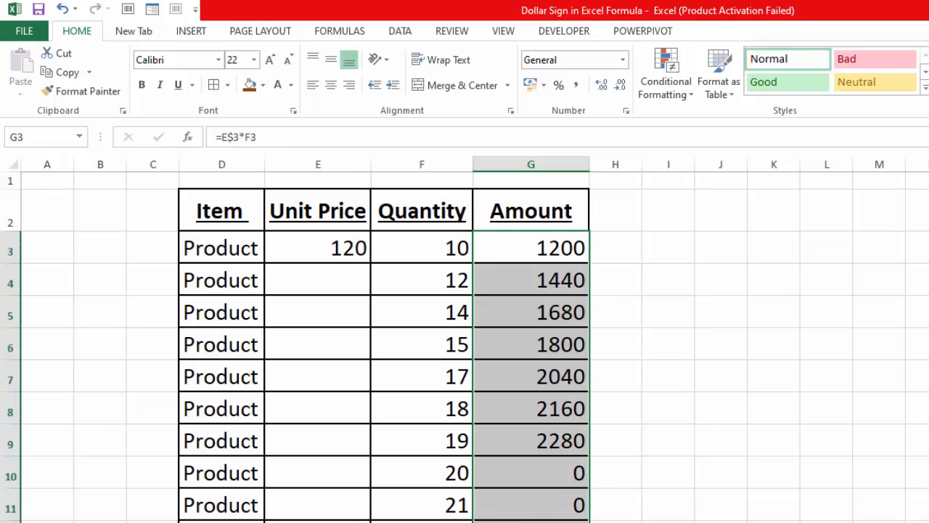
left_click(344, 304)
left_click(426, 307)
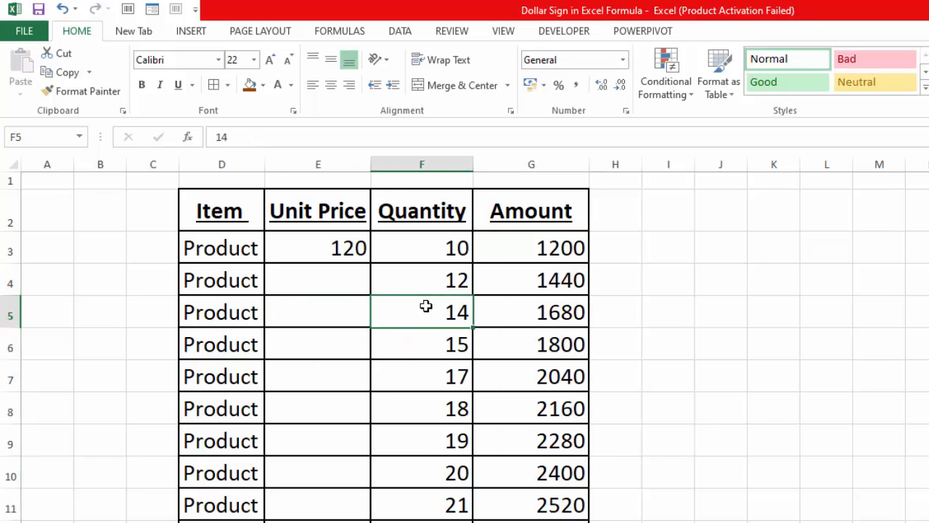
left_click(349, 250)
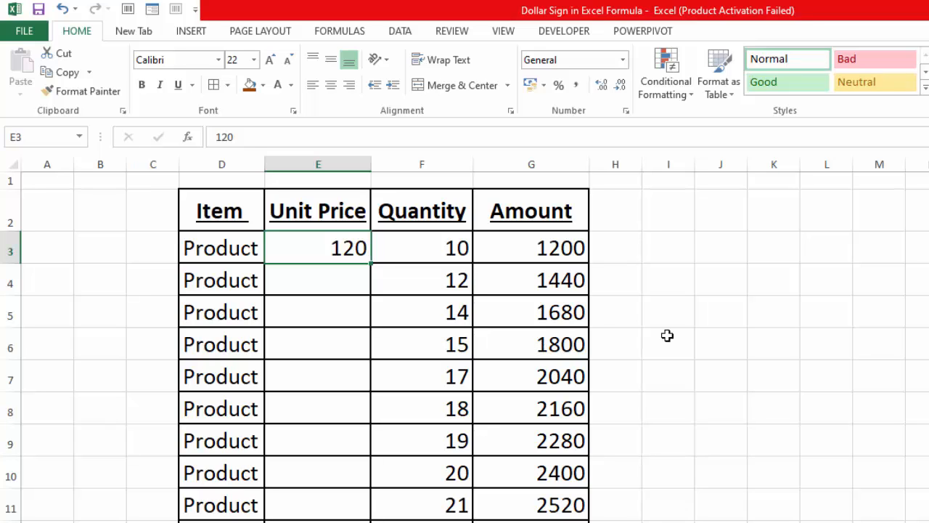
Undo the row-fixed fill and the G3 formula change, and inspect the references in G3.
key("ctrl+z")
key("ctrl+z")
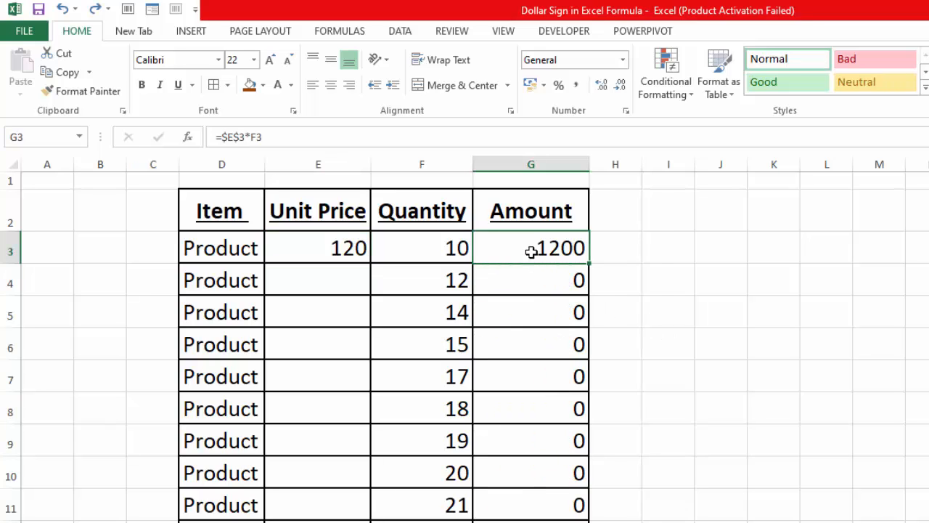
double_click(531, 251)
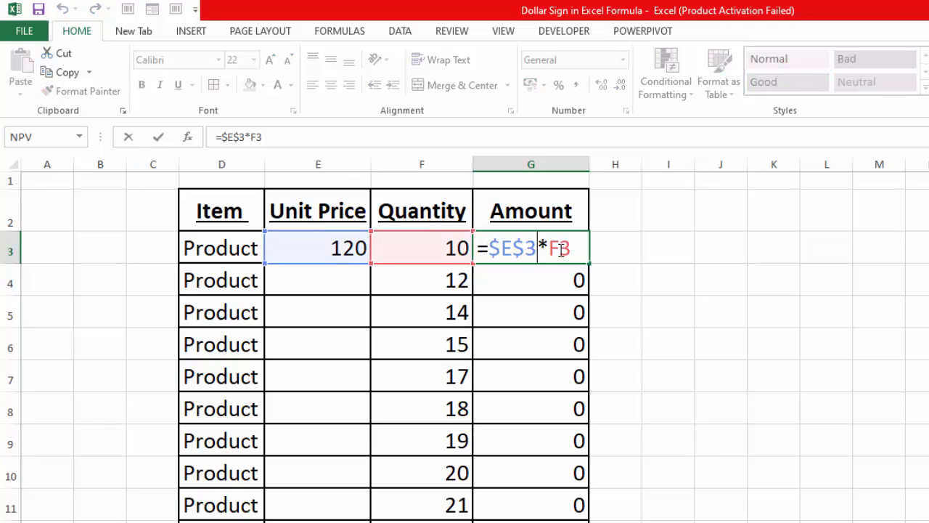
key("Return")
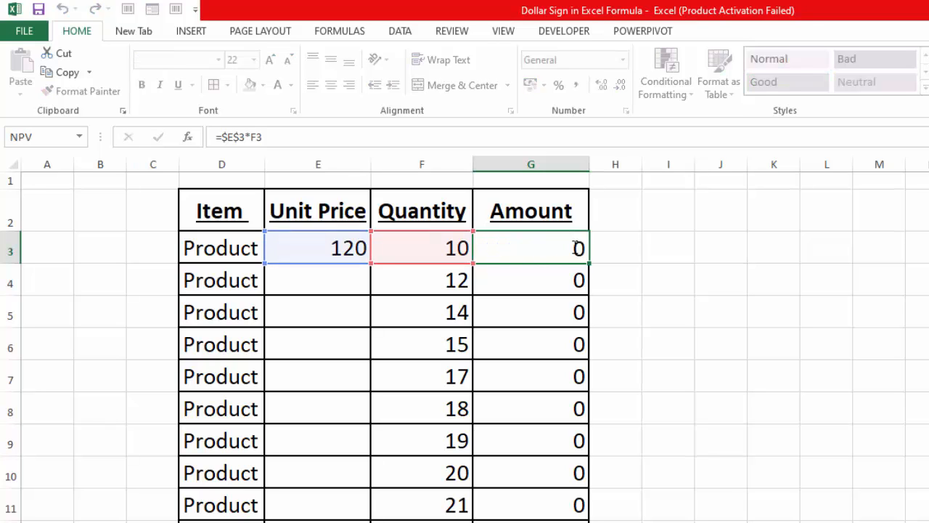
Close the G3 formula inspection and enter 10 in cell K5.
left_click(764, 310)
type("1")
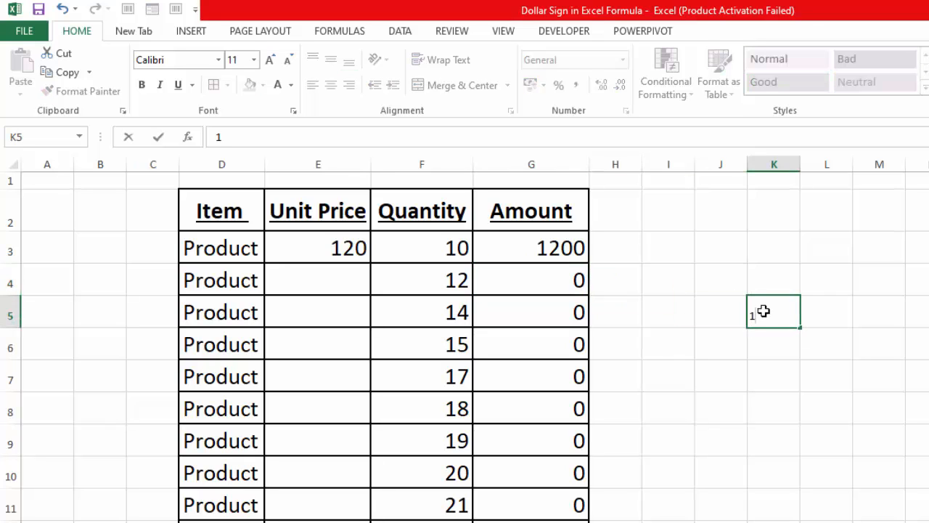
type("0")
key("Return")
Increase the font size of the number in K5 to 28.
left_click(763, 310)
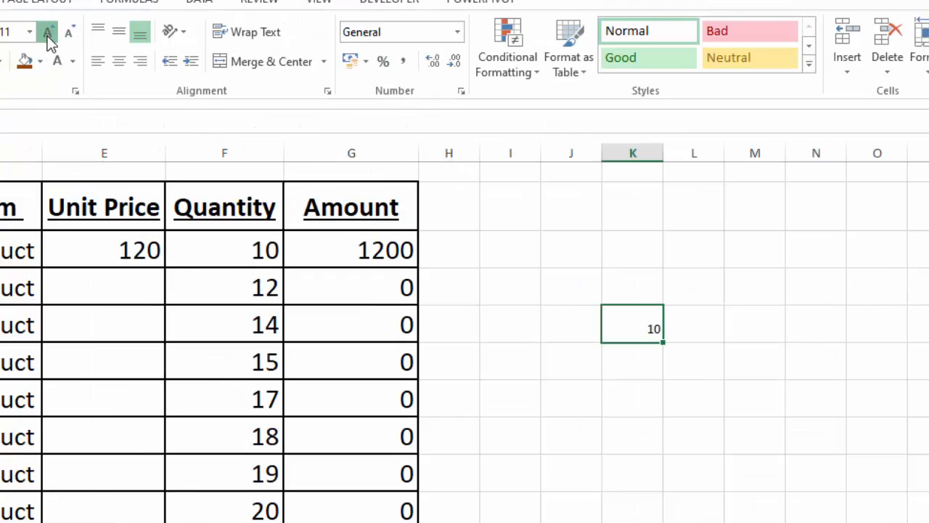
left_click(269, 59)
left_click(269, 60)
left_click(269, 60)
left_click(270, 60)
left_click(48, 33)
left_click(47, 34)
left_click(48, 34)
left_click(48, 33)
left_click(48, 33)
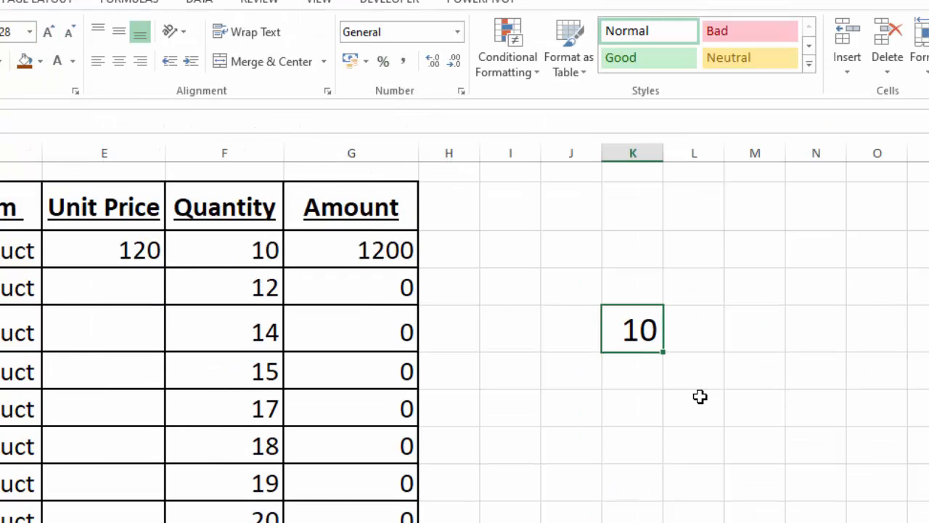
Set the font size of the empty cell M7 to 20.
left_click(757, 410)
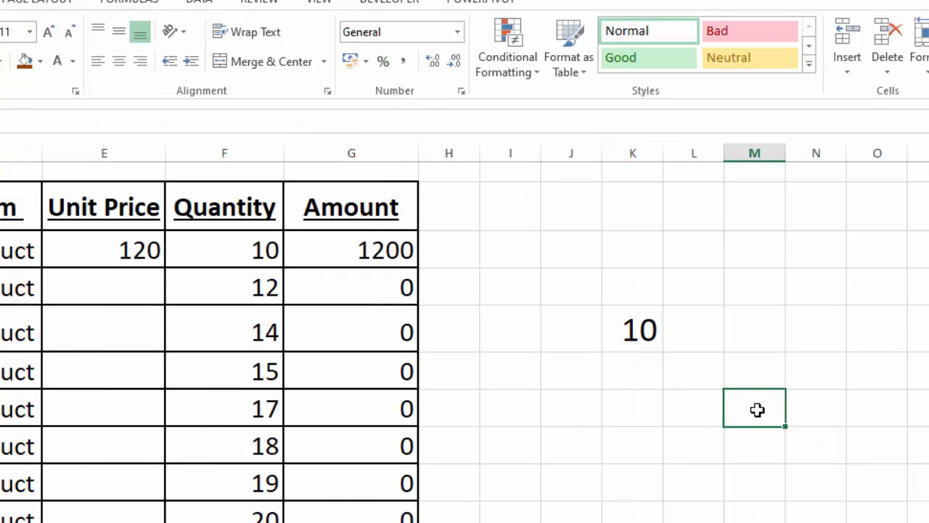
left_click(56, 38)
left_click(57, 38)
left_click(57, 38)
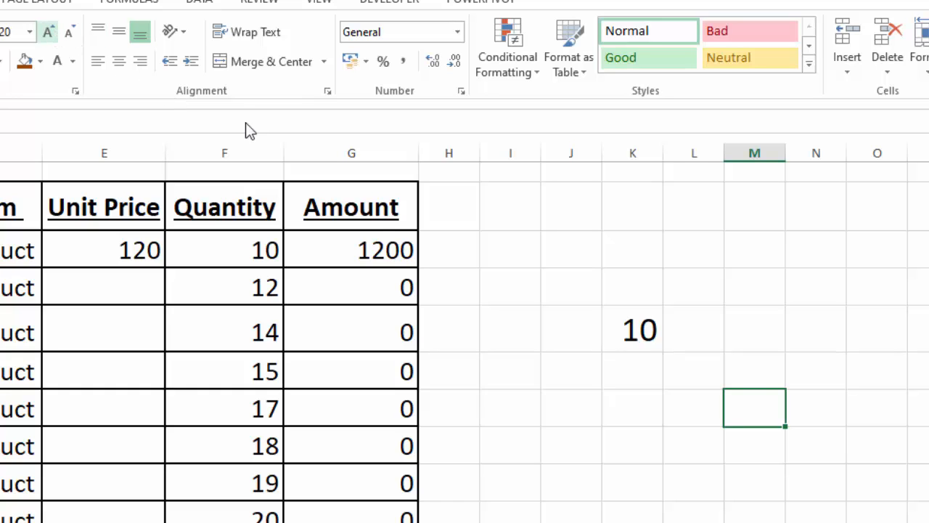
Enter the absolute reference =$K$5 in cell M7.
type("=")
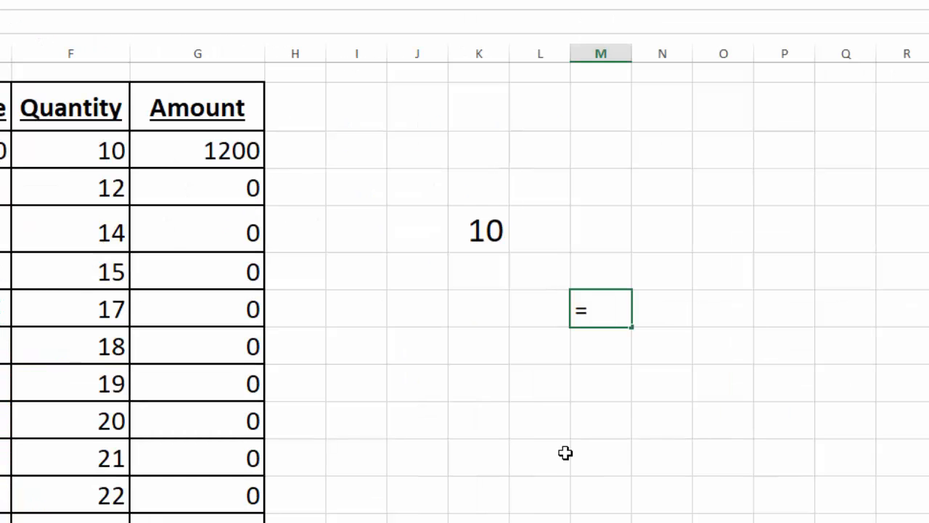
left_click(644, 338)
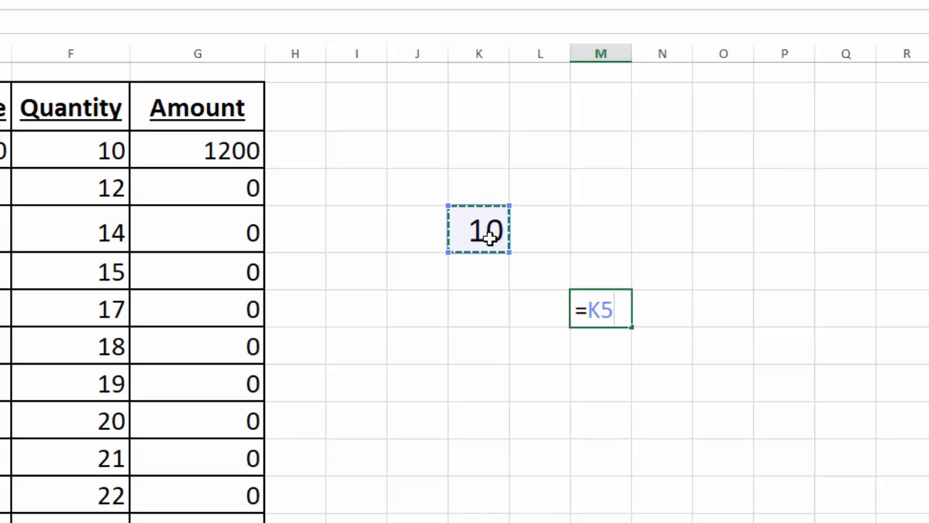
key("F4")
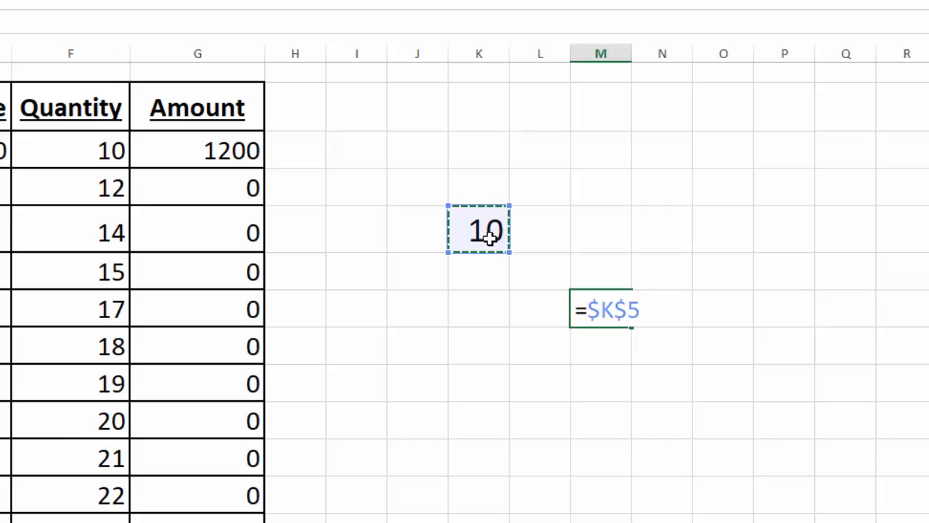
key("Return")
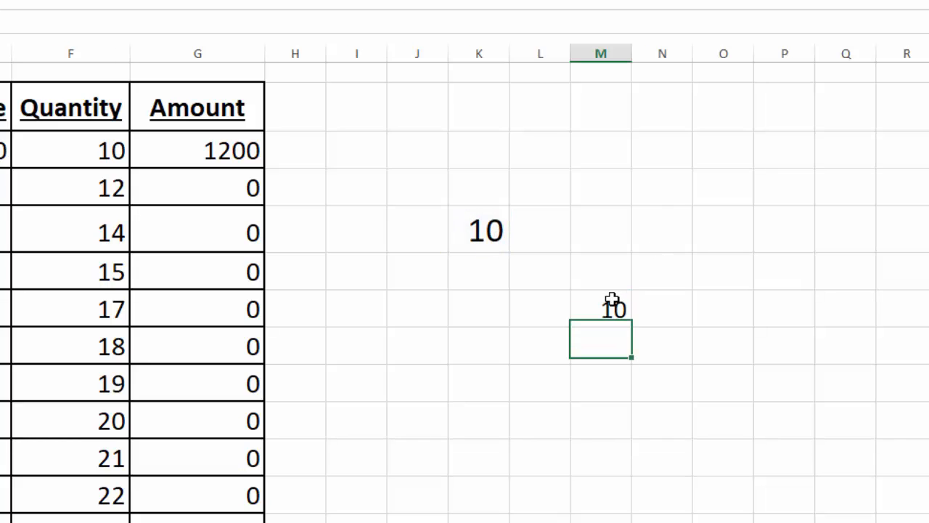
Fill the absolute M7 formula down column M and across to P7, and undo both fills.
left_click(614, 302)
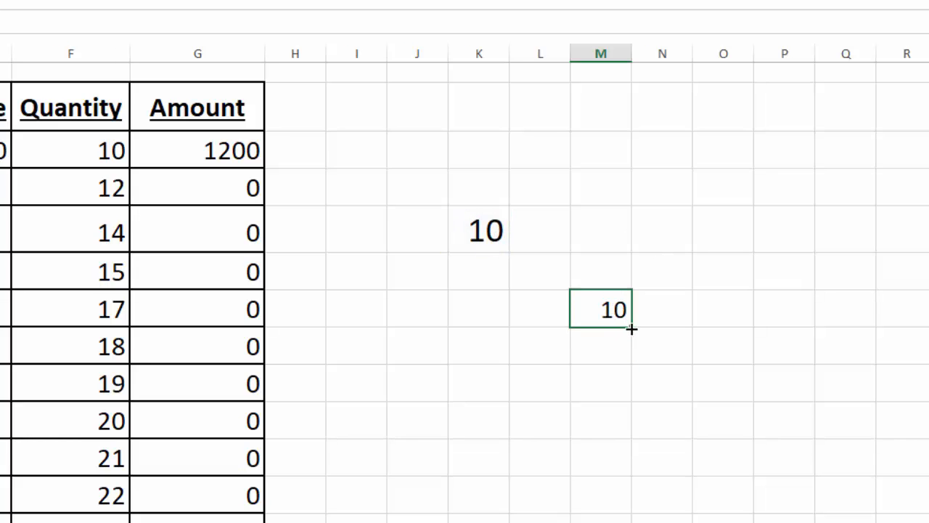
left_click_drag(631, 329, 624, 522)
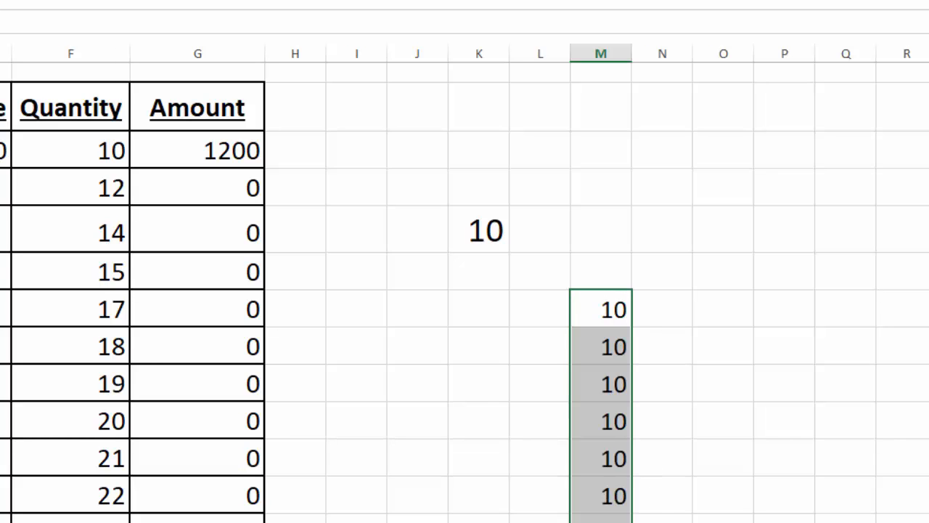
left_click(622, 318)
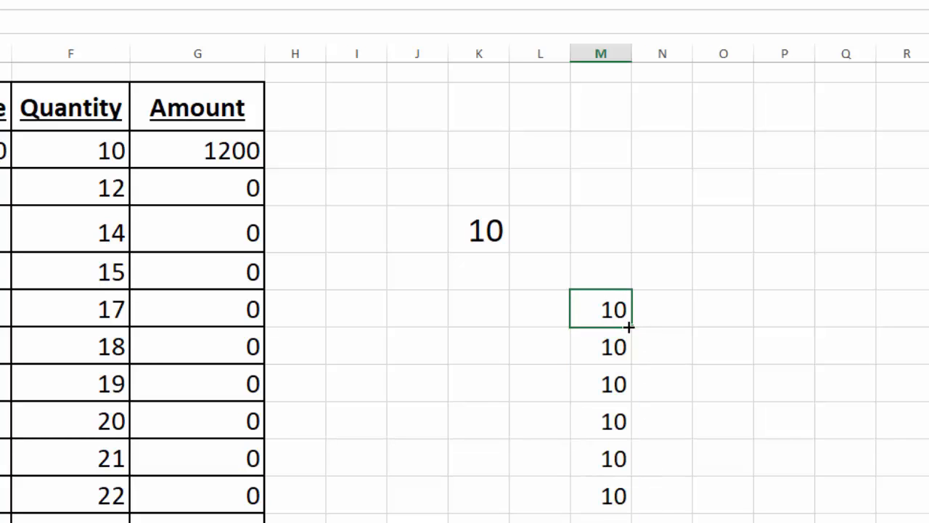
left_click_drag(631, 328, 830, 328)
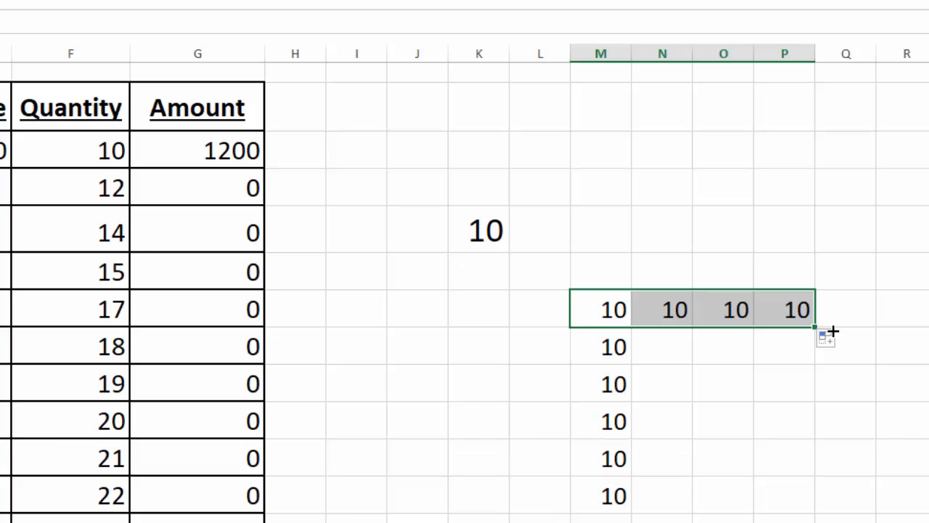
key("ctrl+z")
key("ctrl+z")
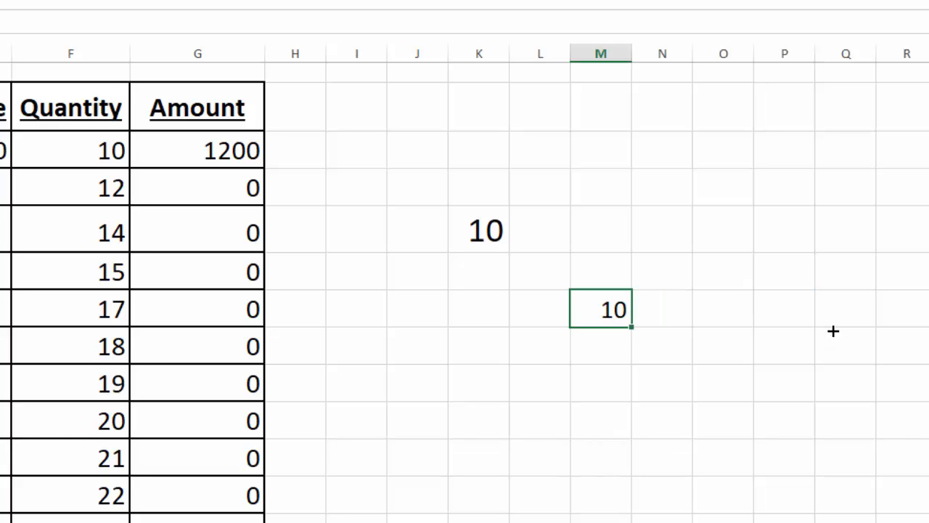
Replace the M7 formula with the row-fixed reference =K$5.
double_click(614, 310)
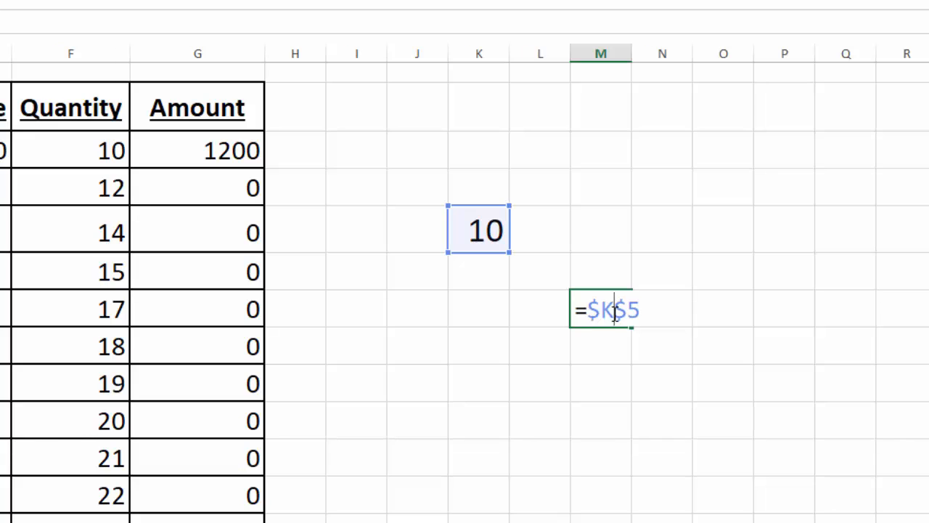
left_click_drag(639, 310, 589, 311)
key("BackSpace")
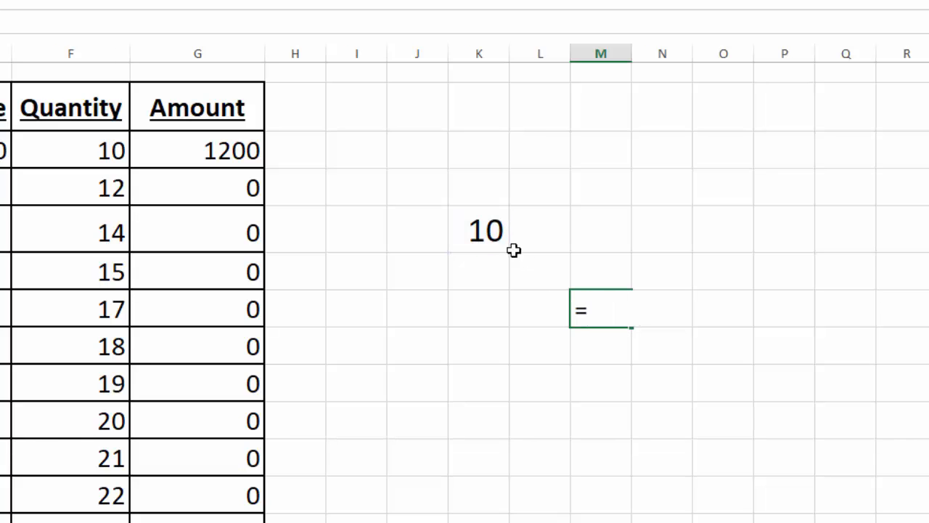
left_click(493, 230)
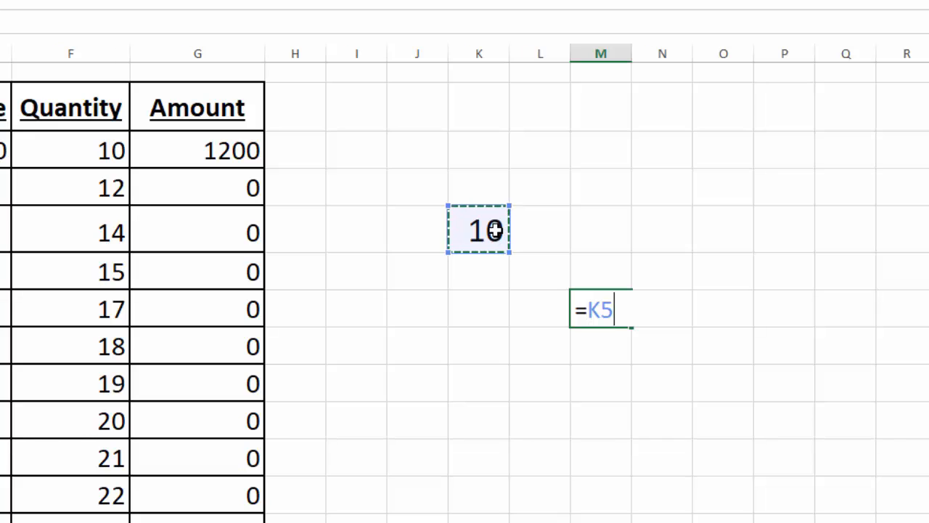
key("F4")
key("F4")
key("Return")
Fill the row-fixed M7 formula down column M and inspect the copy in M9 and the source cell K5.
left_click(603, 304)
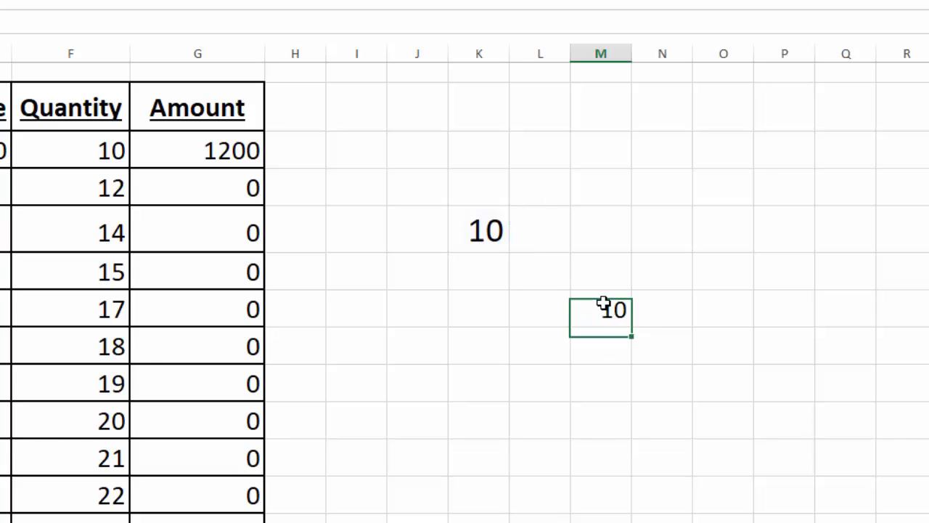
left_click_drag(632, 328, 637, 499)
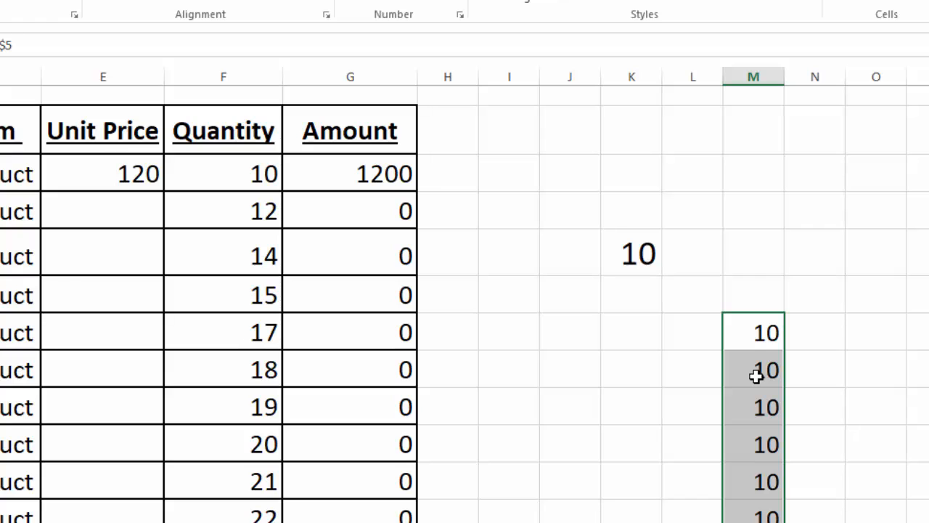
left_click(757, 417)
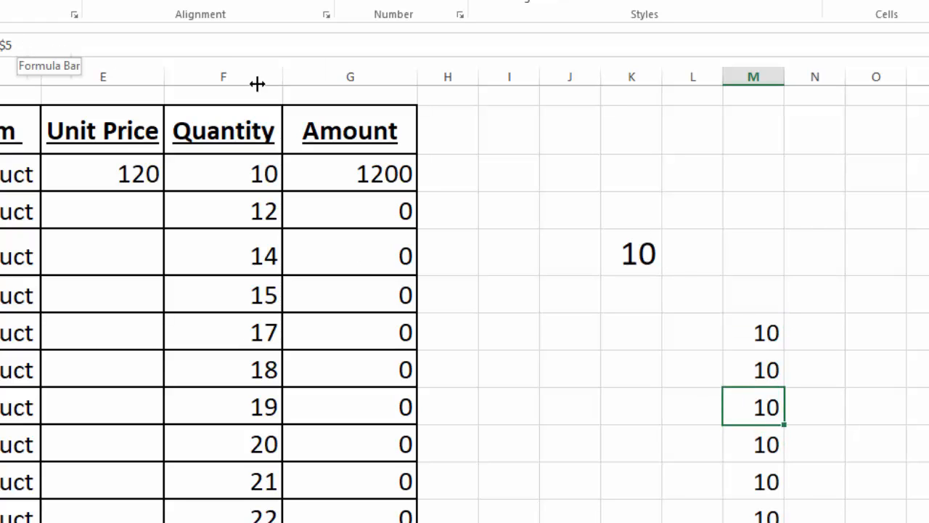
left_click(633, 242)
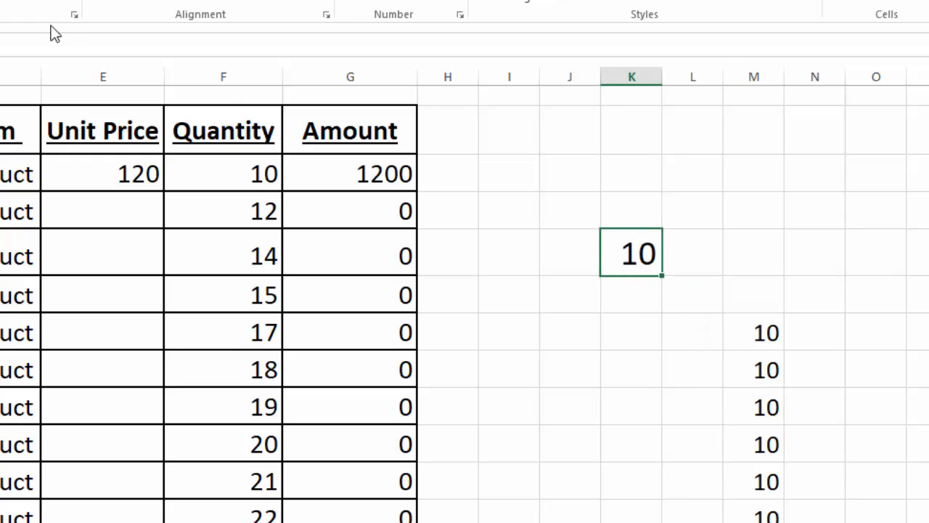
Fill the row-fixed M7 formula across to P7, check O7, and undo the row and column fills.
left_click(752, 334)
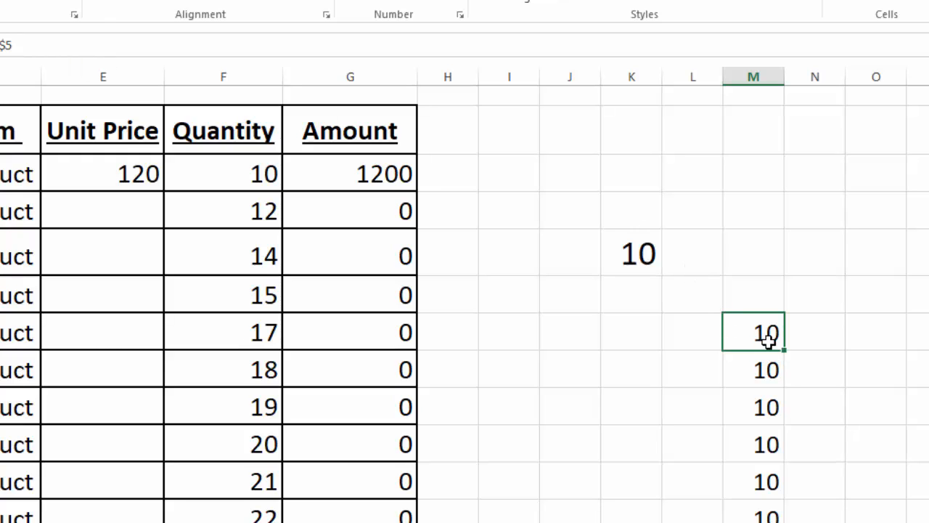
left_click_drag(786, 351, 920, 343)
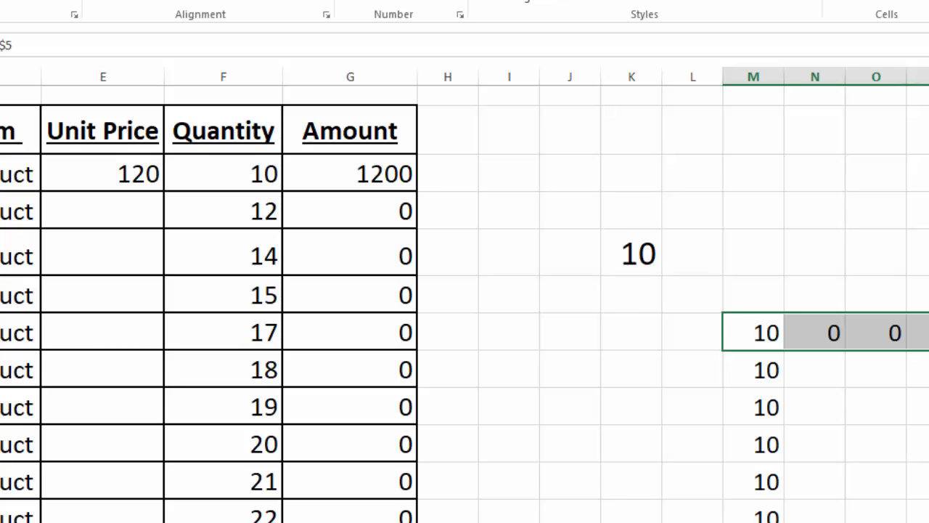
left_click(887, 335)
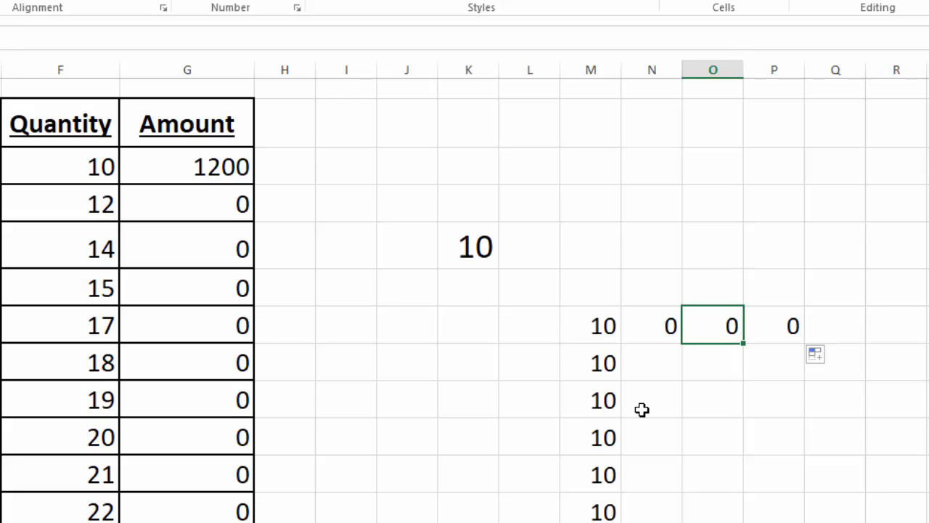
key("ctrl+z")
key("ctrl+z")
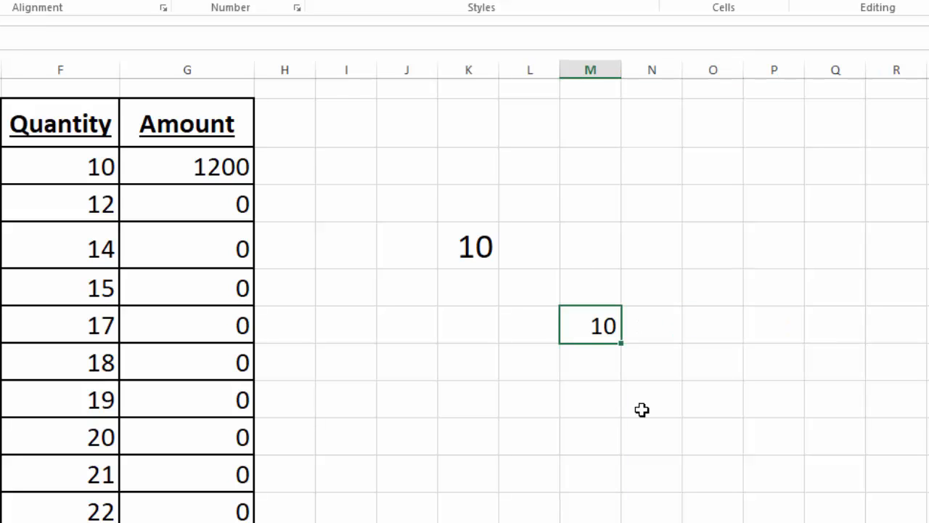
Clear the row-fixed formula from M7 and reselect the cell.
double_click(591, 327)
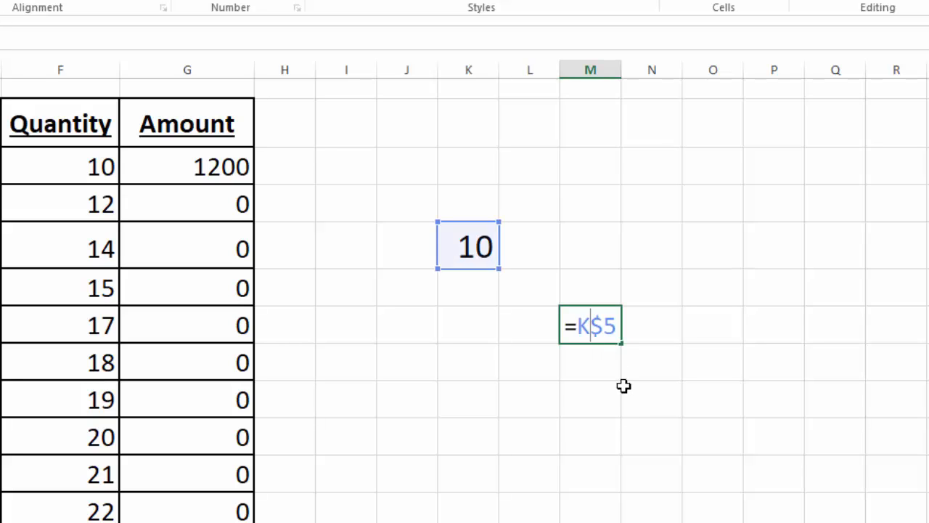
left_click_drag(615, 324, 570, 324)
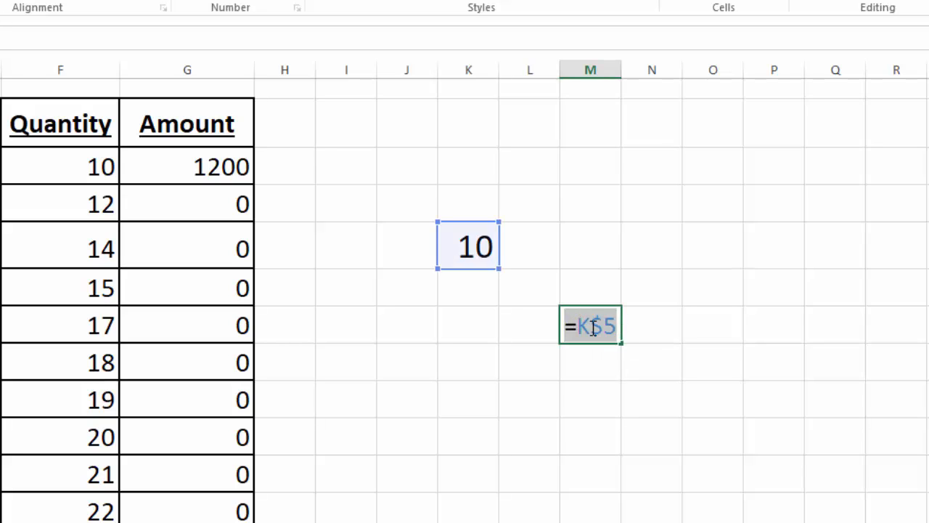
key("Delete")
key("Down")
key("Down")
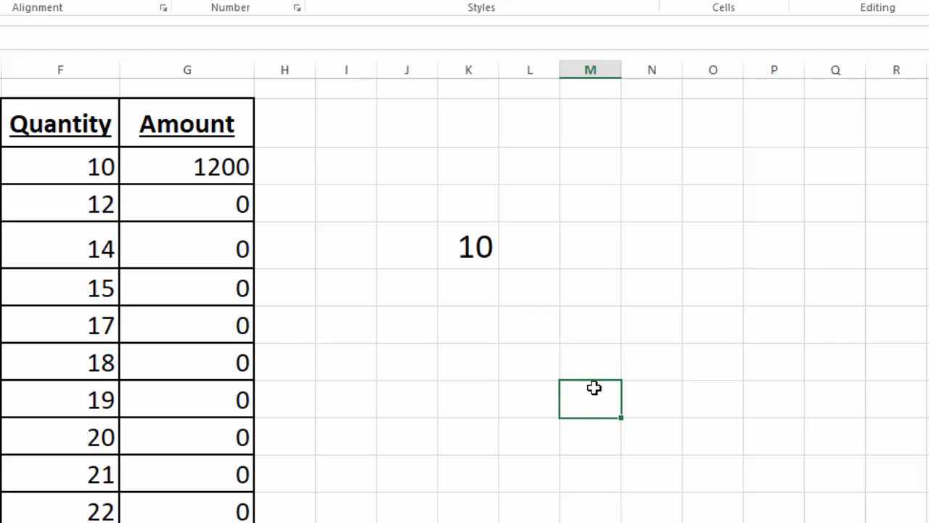
key("Up")
key("Up")
Enter the column-fixed reference =$K5 in cell M7.
type("=")
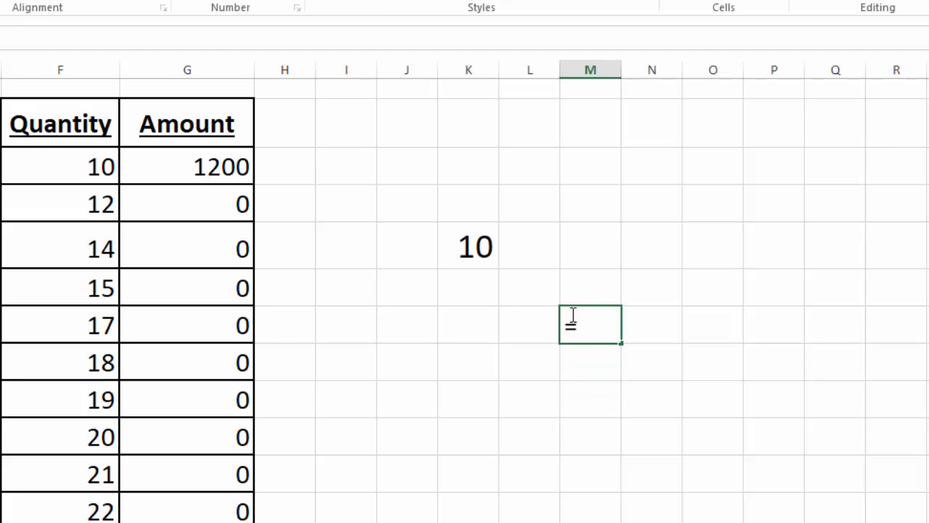
left_click(484, 245)
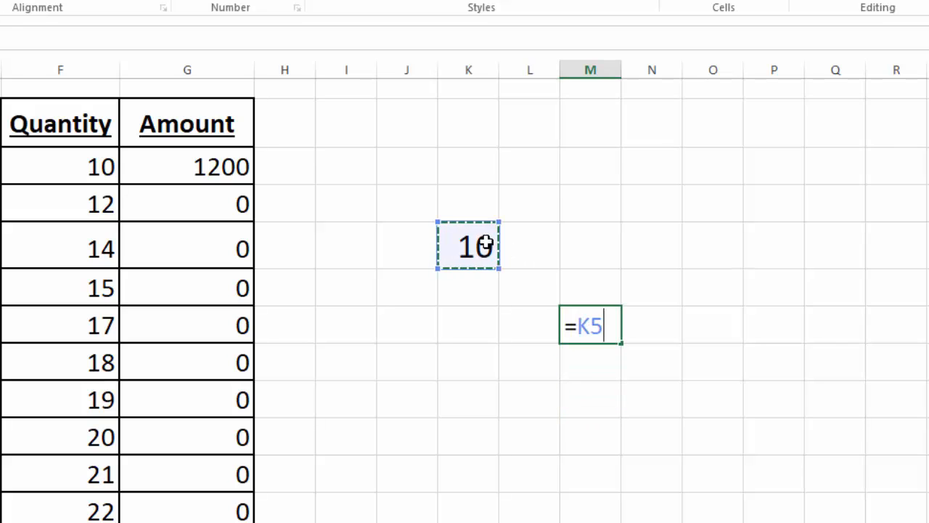
key("F4")
key("F4")
key("F4")
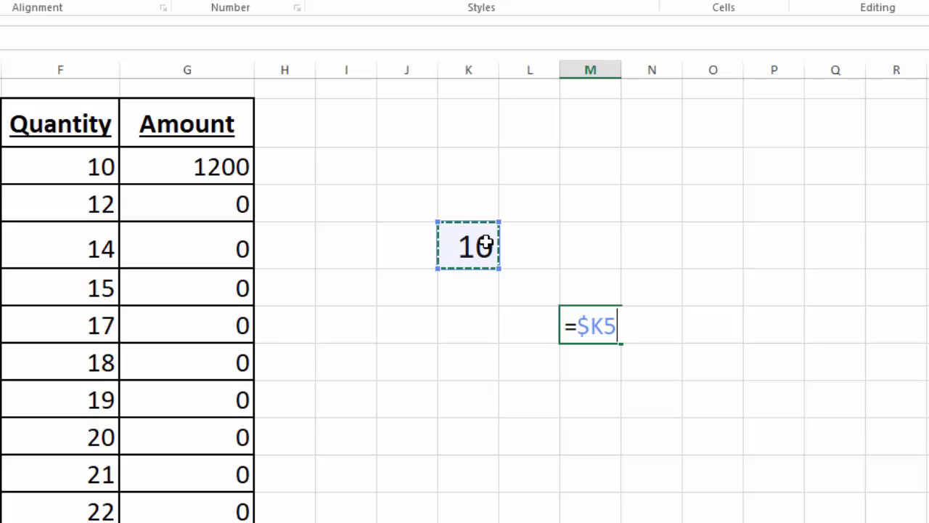
key("Return")
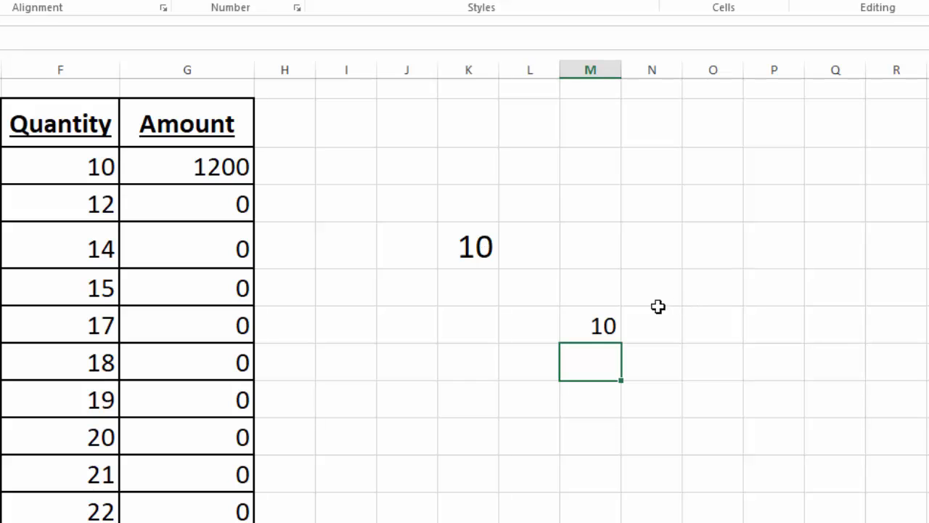
Fill the column-fixed M7 formula down column M and then across to Q7, undoing each fill.
left_click(595, 327)
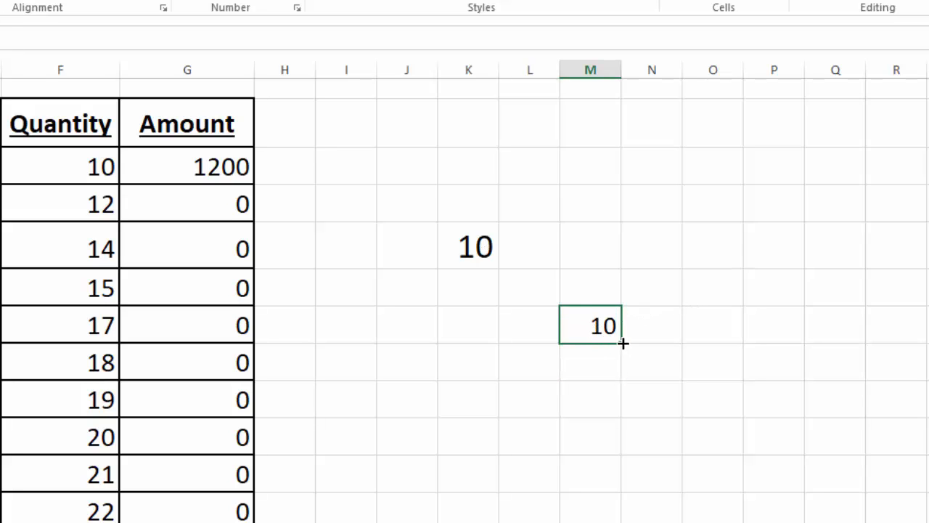
left_click_drag(623, 343, 625, 521)
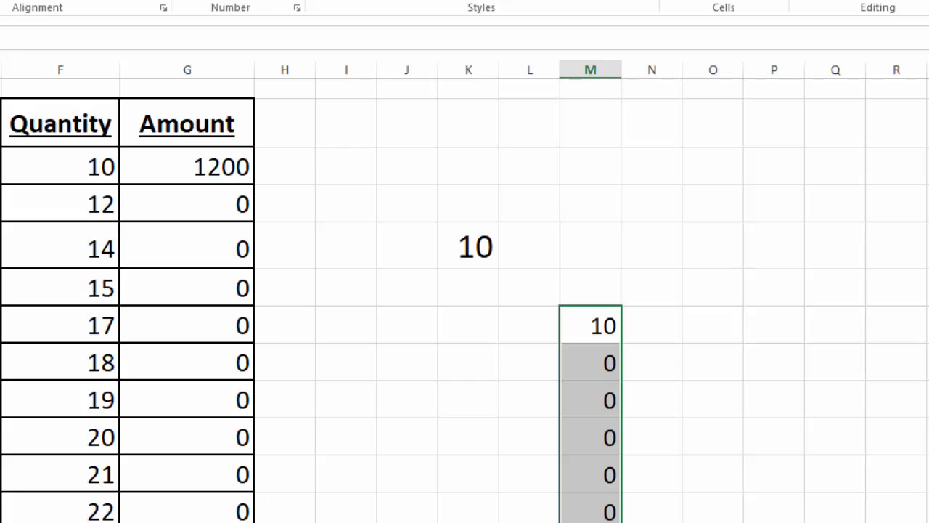
key("ctrl+z")
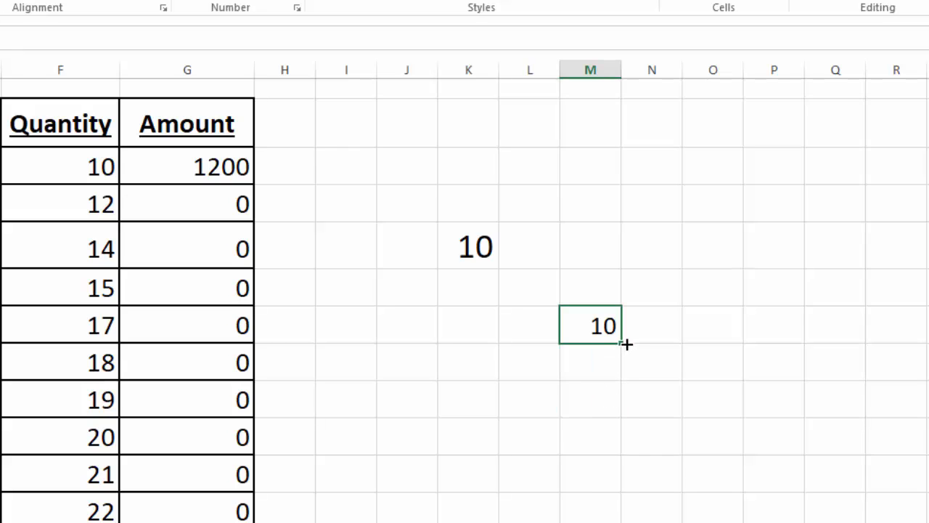
left_click_drag(626, 344, 868, 338)
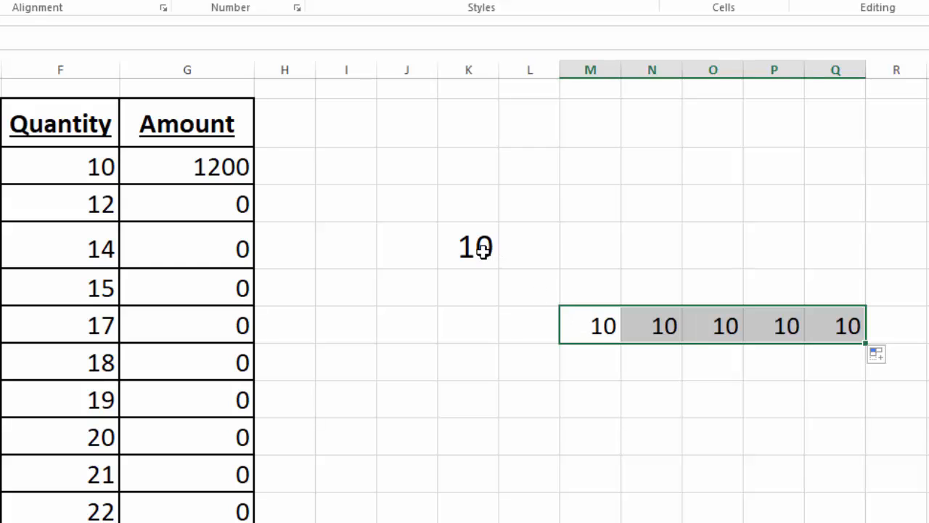
key("ctrl+z")
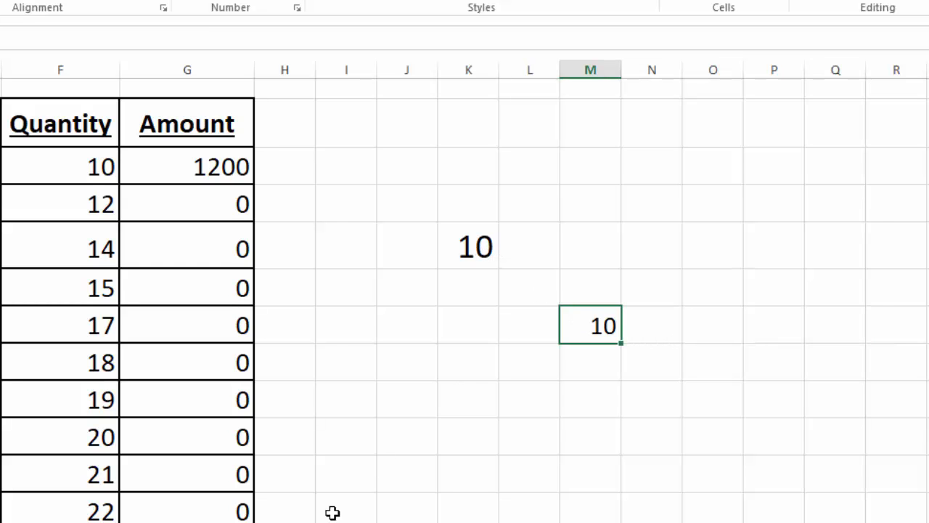